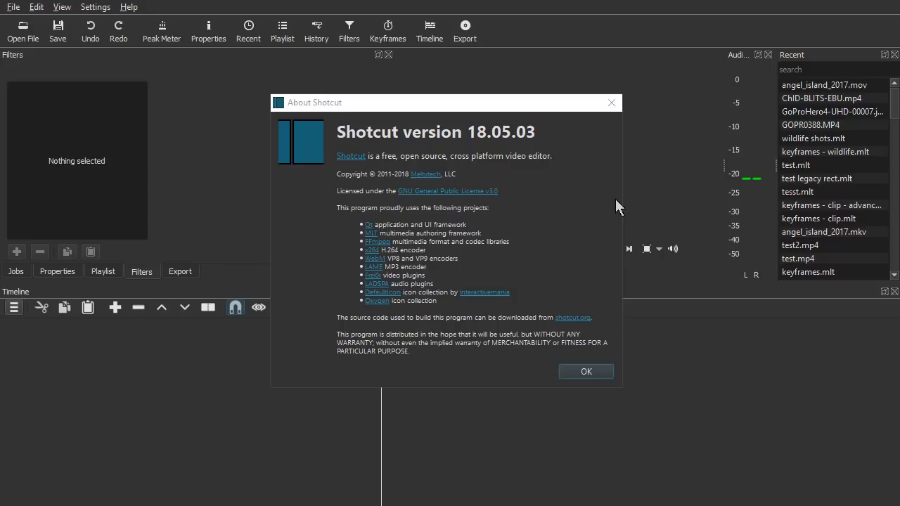
Close the Shotcut 18.05.03 About box to reach the empty editor.
click(609, 367)
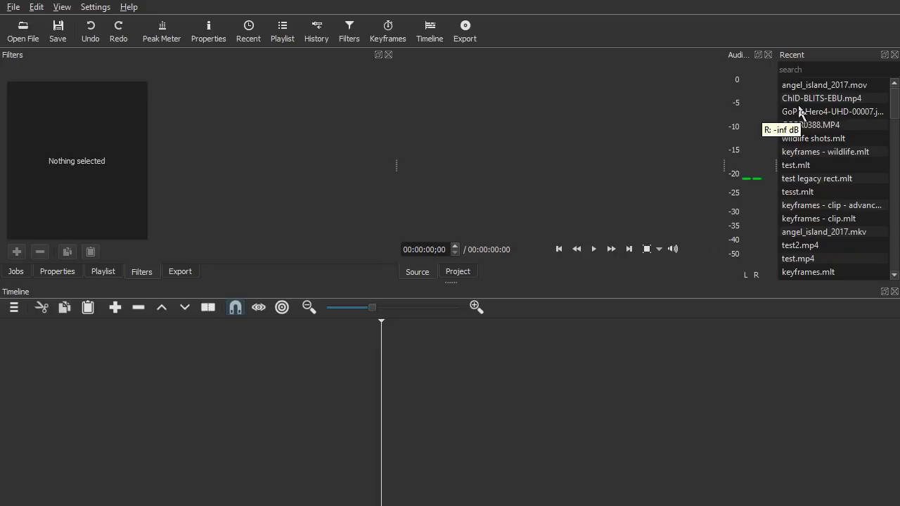
Load angel_island_2017.mov from Recent, pause it, and switch to the Keyframes view.
click(809, 84)
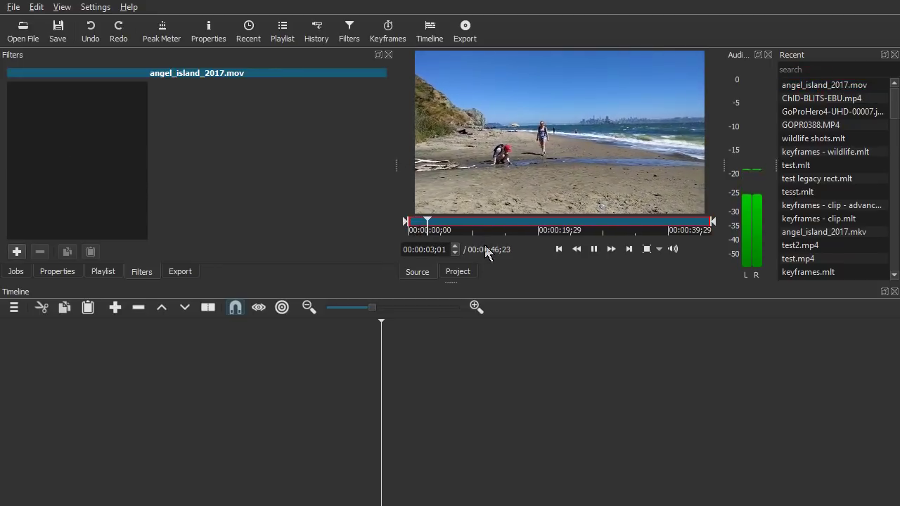
key(space)
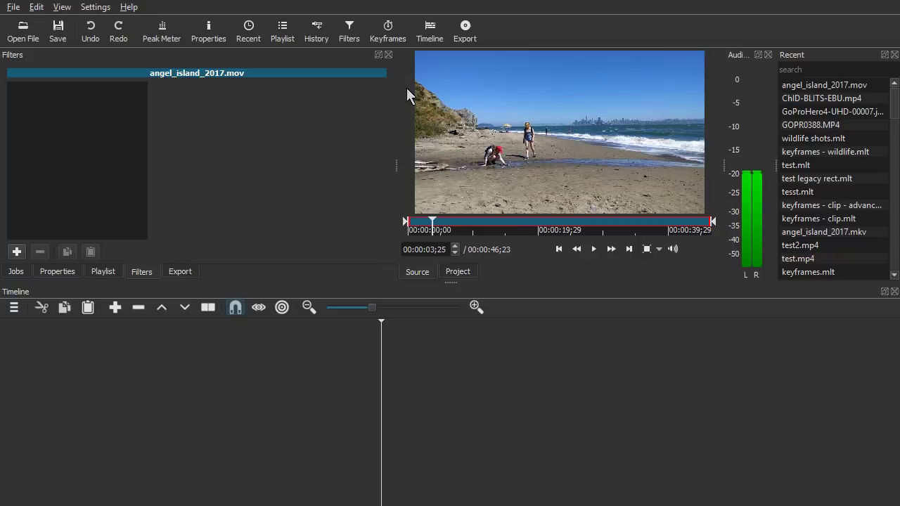
click(388, 31)
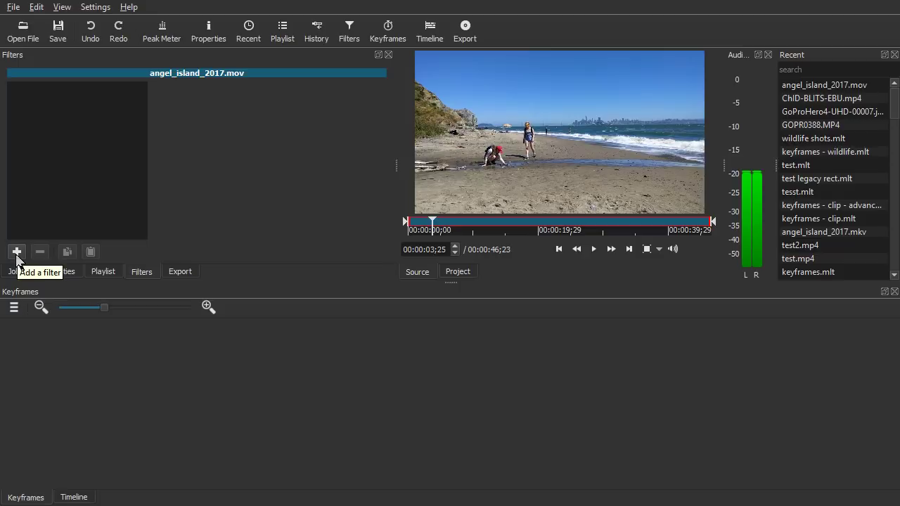
At 00:00:06;18, add a Text filter to the beach clip.
click(451, 223)
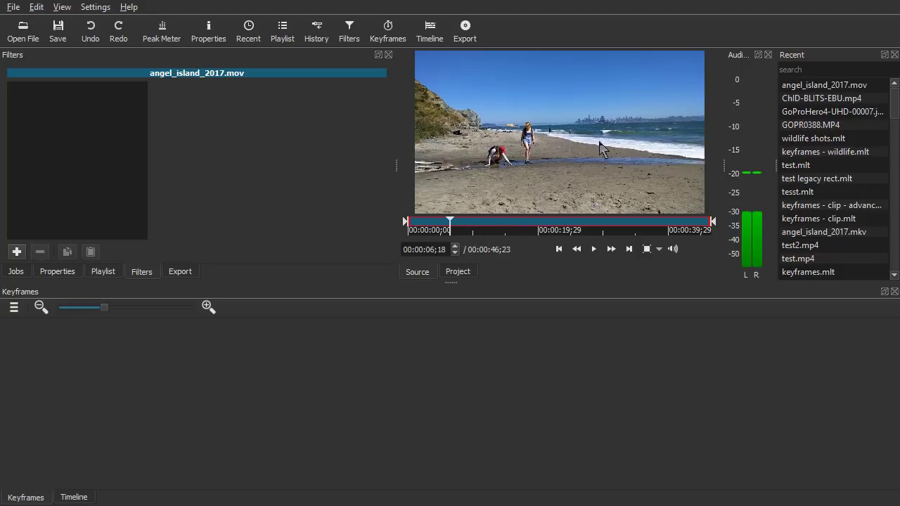
click(16, 251)
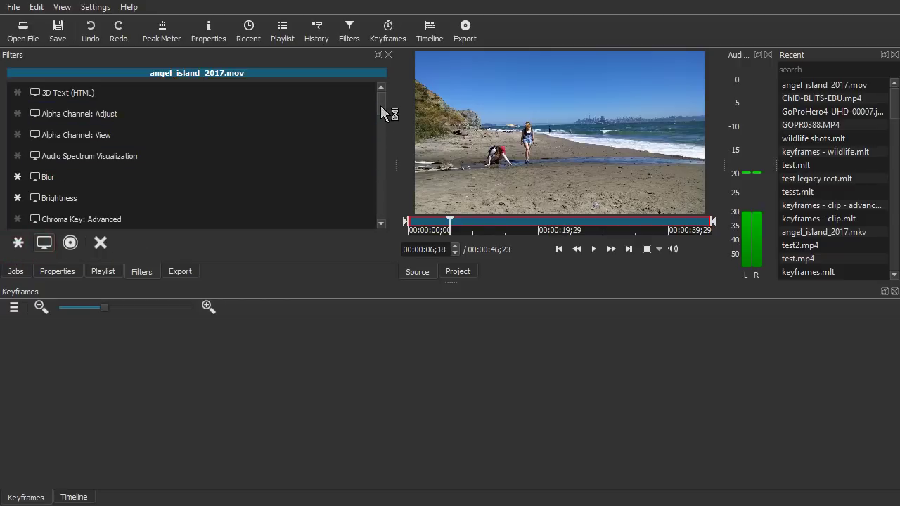
drag(381, 109, 383, 224)
click(119, 157)
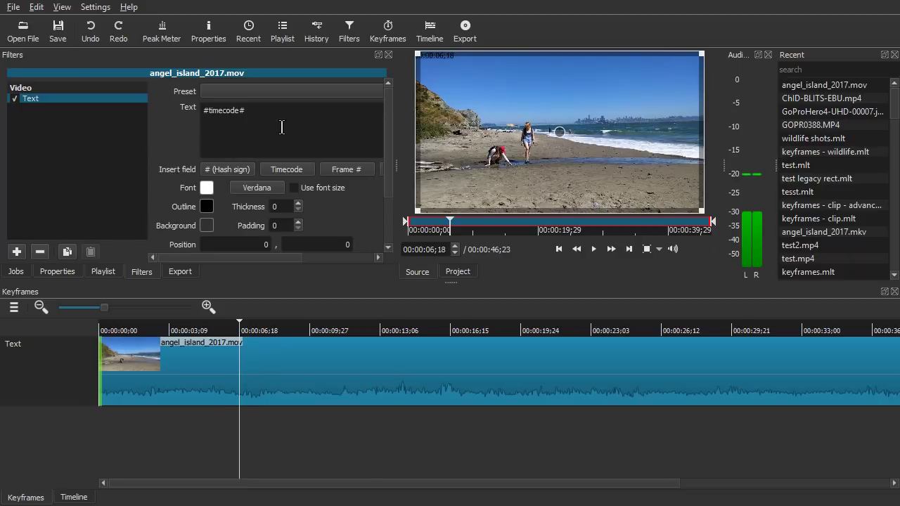
Change the caption to 'Correction: blah' and move its box near the top of the frame.
drag(281, 125, 156, 115)
text(Co)
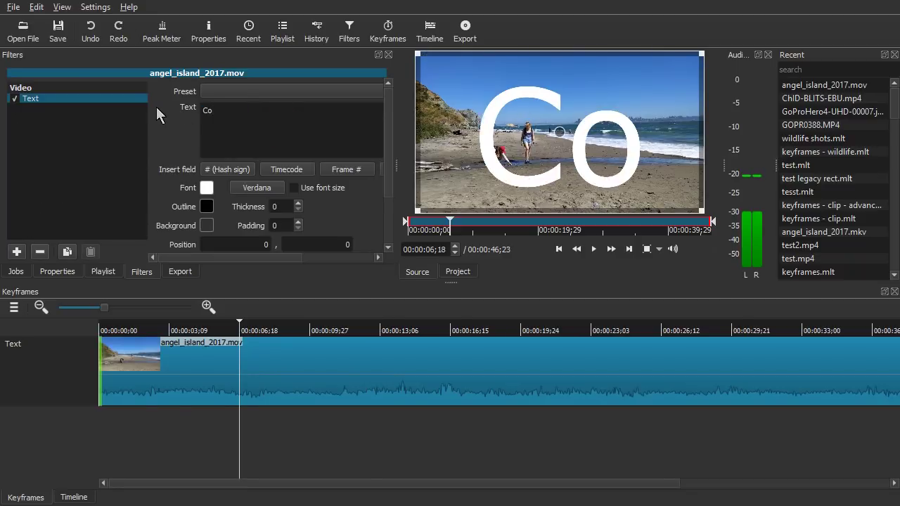
text(rrectio)
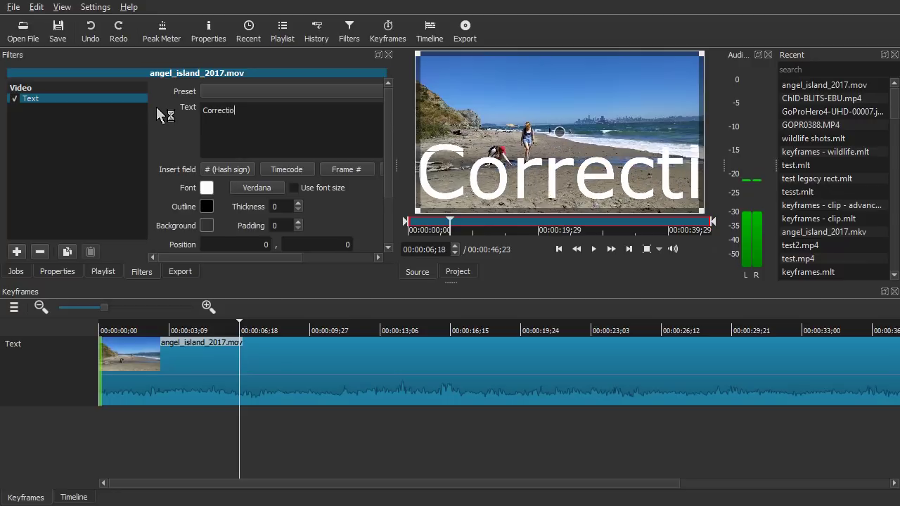
text(n: blah)
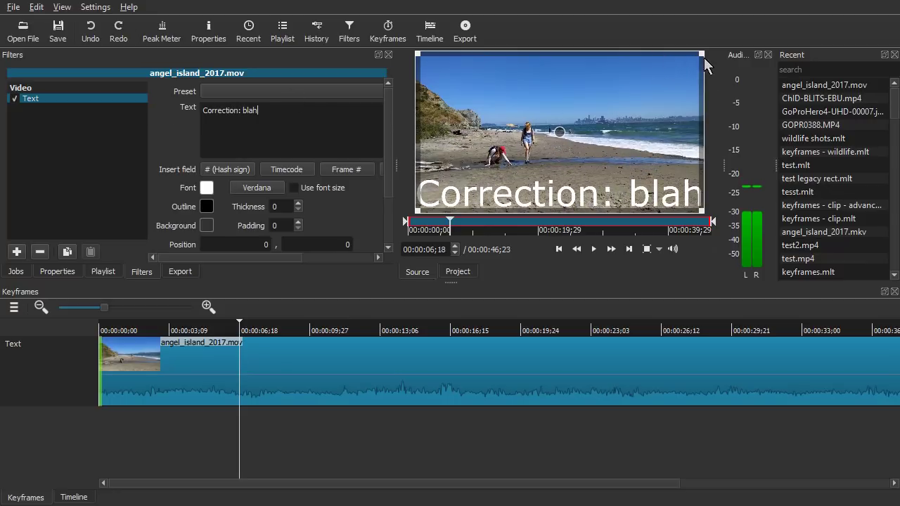
drag(700, 53, 624, 137)
drag(519, 175, 577, 83)
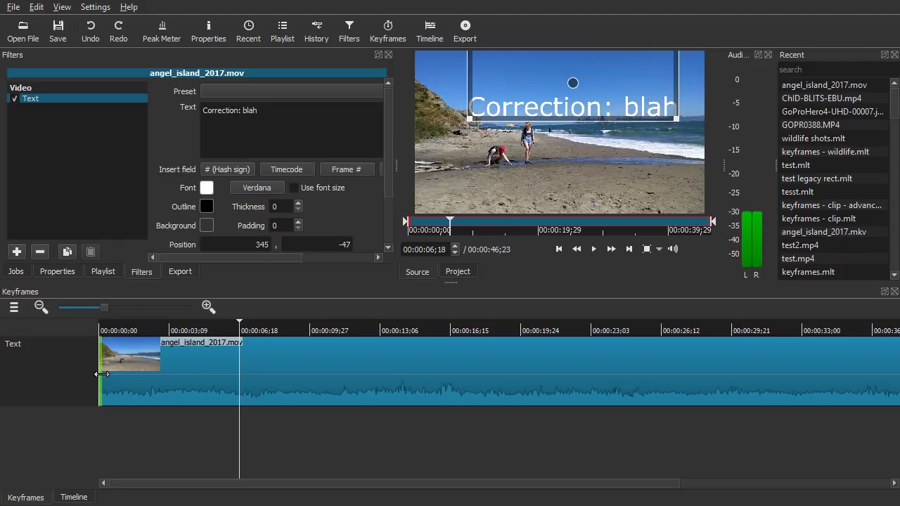
Make the Text filter start about 2 seconds later, then zoom out the keyframes timeline.
drag(107, 379, 243, 367)
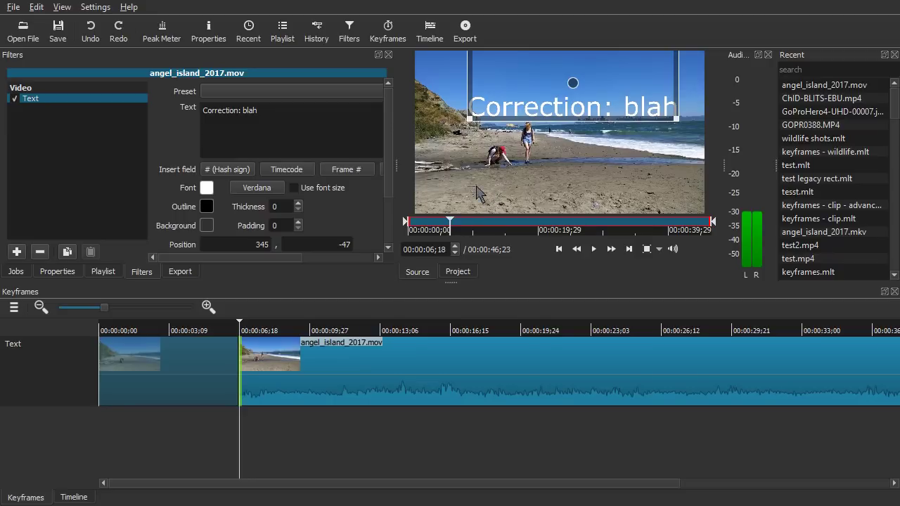
key(l)
key(l)
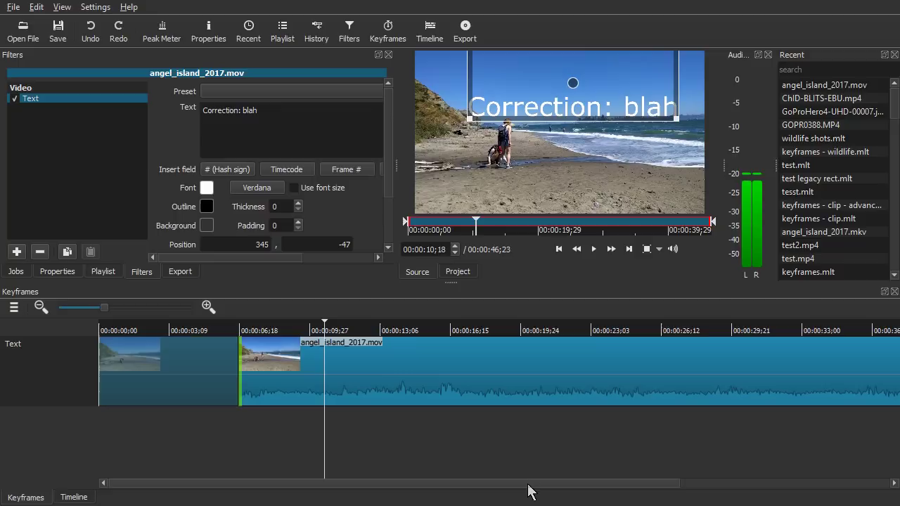
click(44, 311)
click(44, 310)
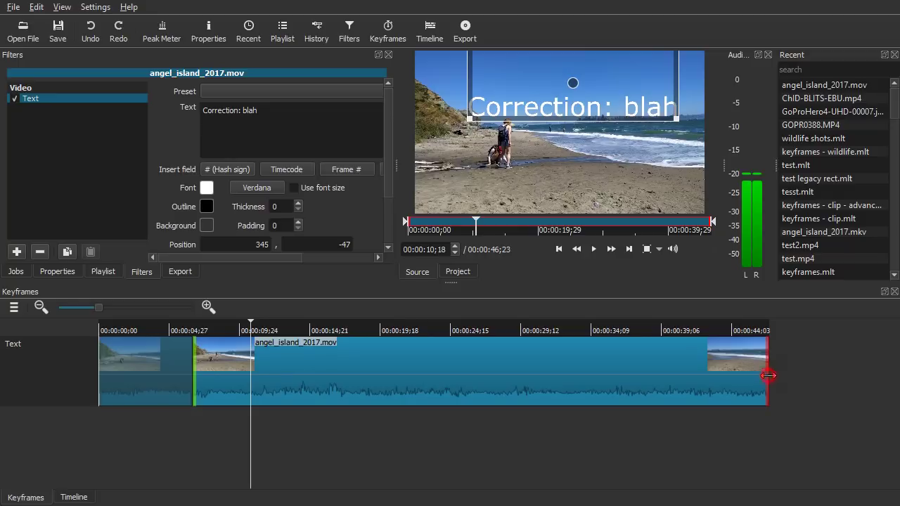
End the Text filter much earlier and preview from 00:00:06;00 until the caption disappears.
drag(769, 375, 235, 383)
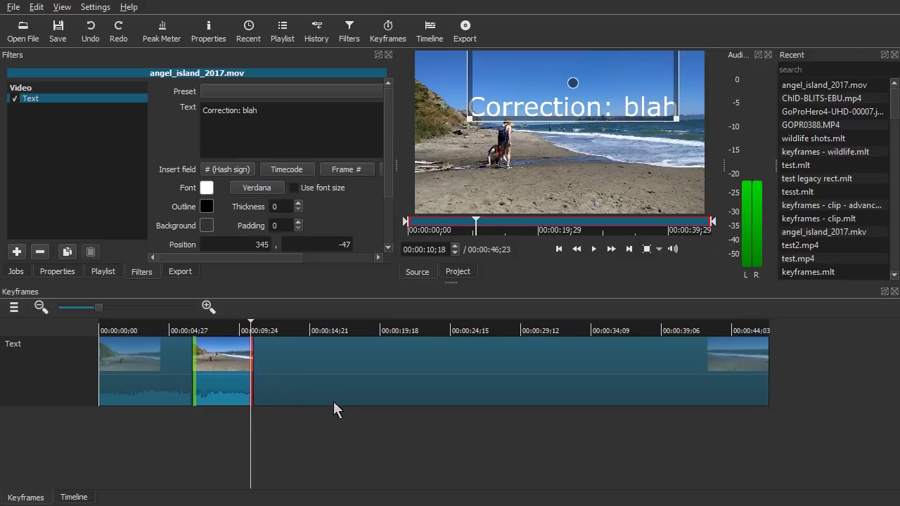
click(185, 329)
key(space)
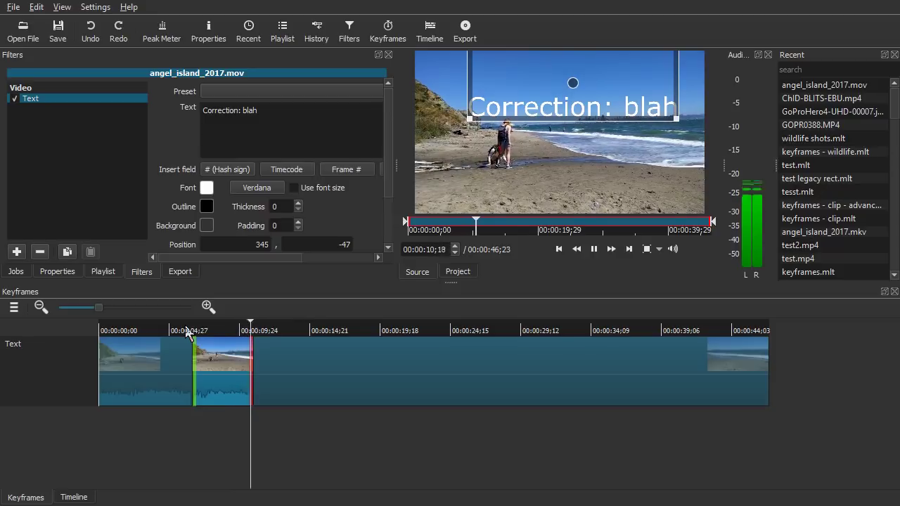
key(space)
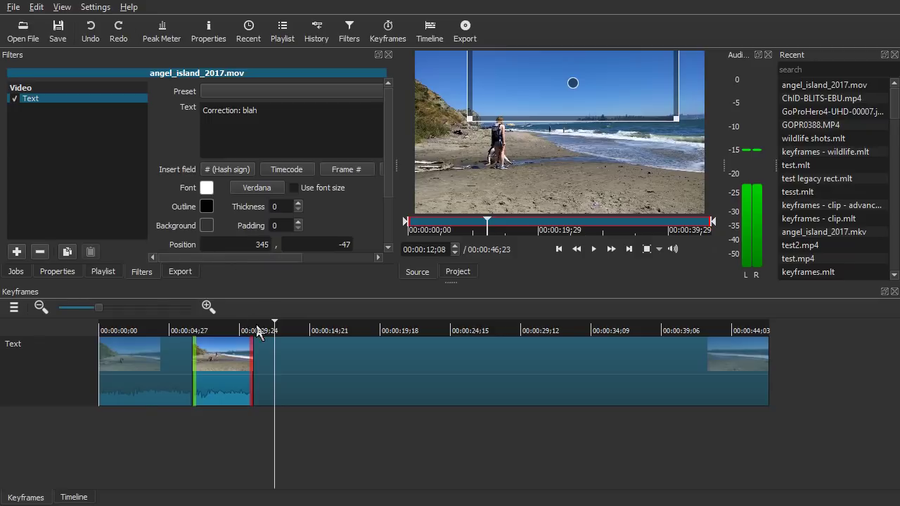
scroll(389, 191, down, 3)
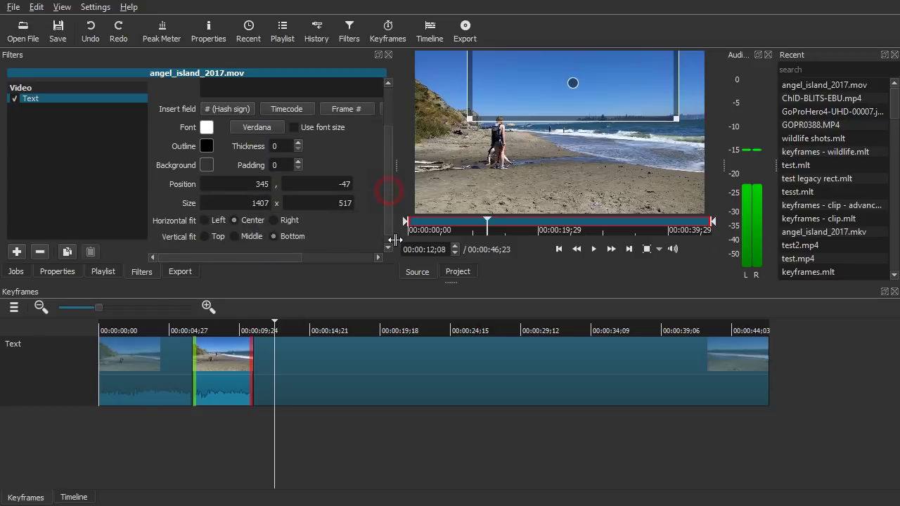
drag(296, 257, 231, 255)
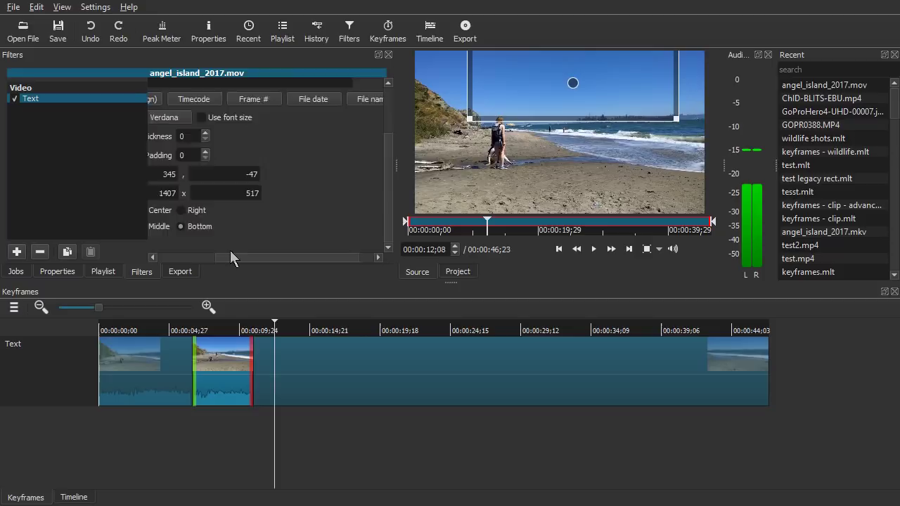
scroll(391, 175, up, 3)
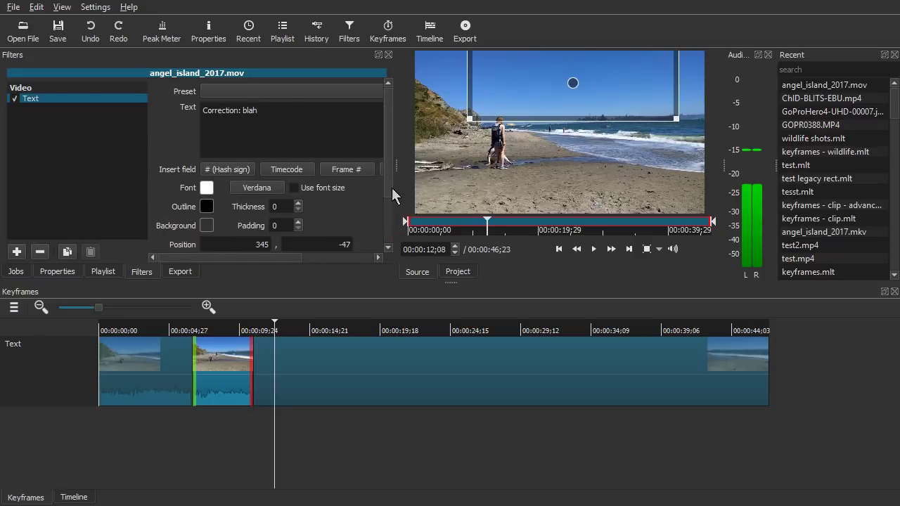
scroll(391, 195, down, 3)
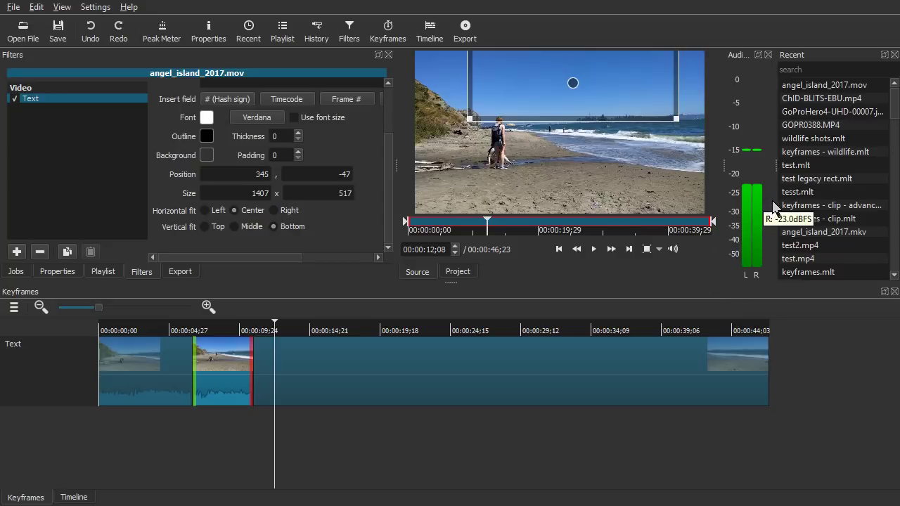
Open GoProHero4-UHD-00007.jpg from recent files, discarding unsaved changes, and stop playback.
double_click(842, 111)
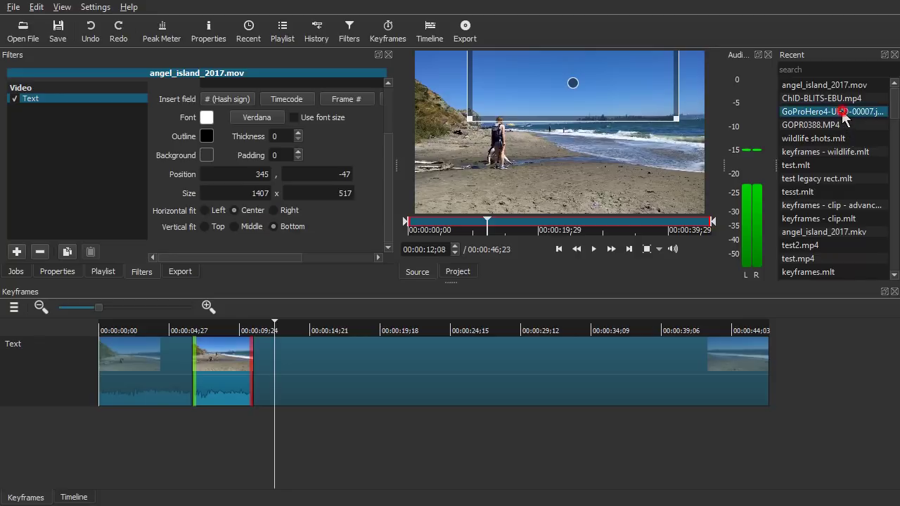
click(468, 272)
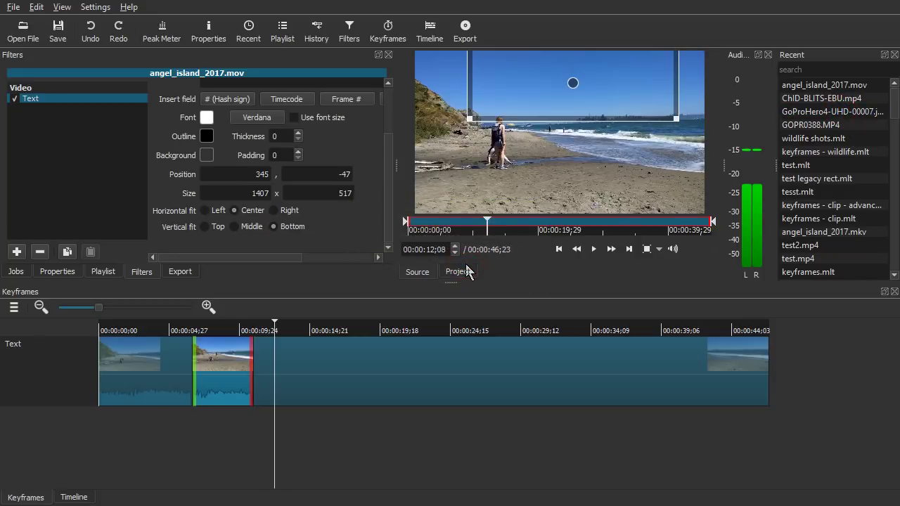
key(space)
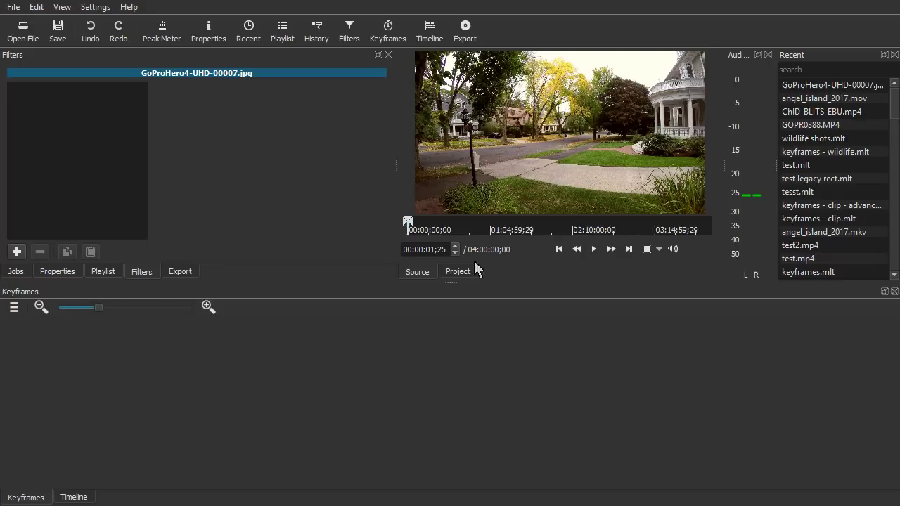
Add a Size and Position filter to the new clip.
click(17, 257)
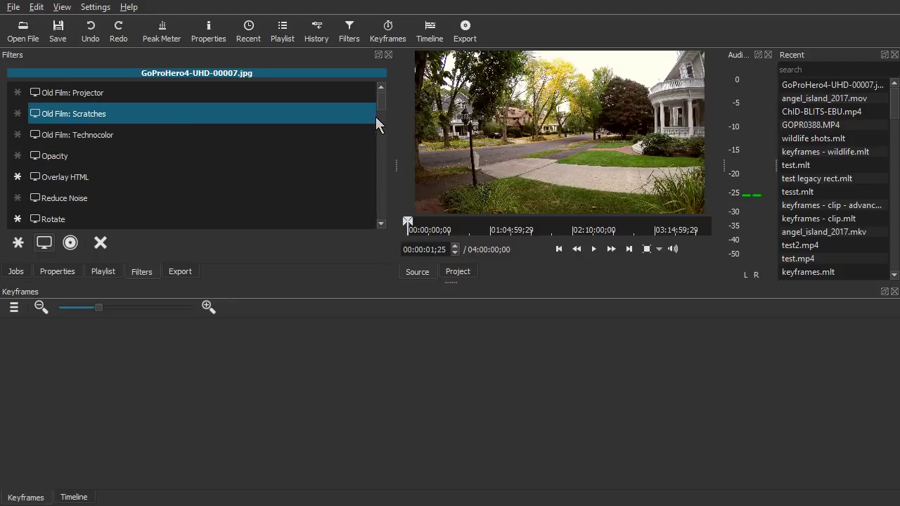
drag(378, 109, 382, 212)
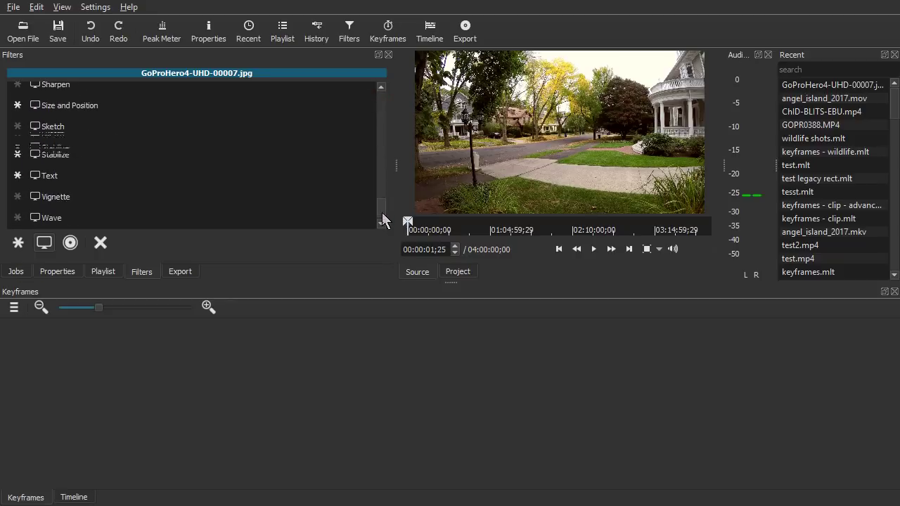
click(186, 116)
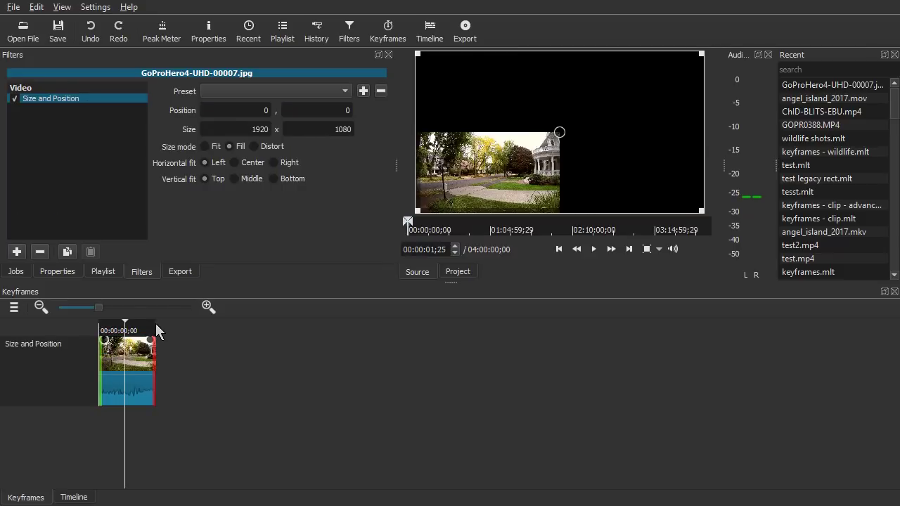
Give the Size and Position filter a 17-frame fade-in starting from position -1920, 0.
click(127, 329)
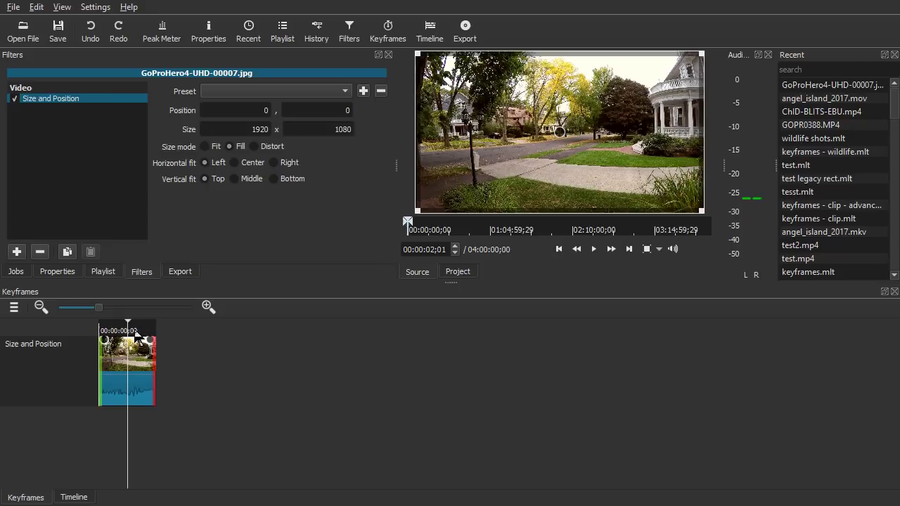
click(207, 307)
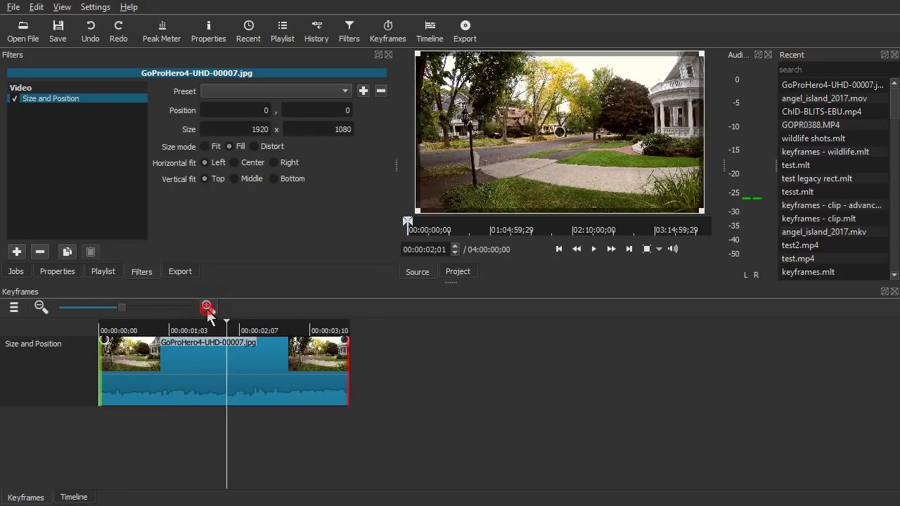
click(207, 307)
click(208, 307)
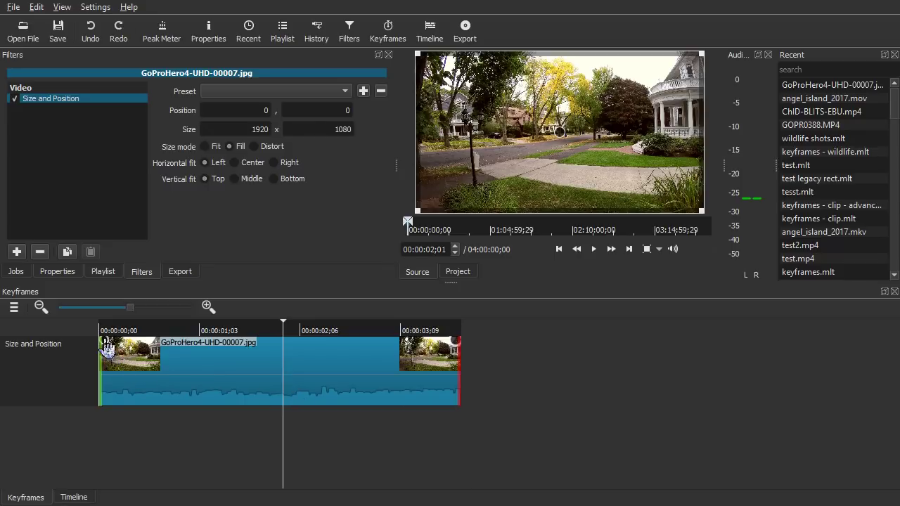
drag(107, 350, 170, 351)
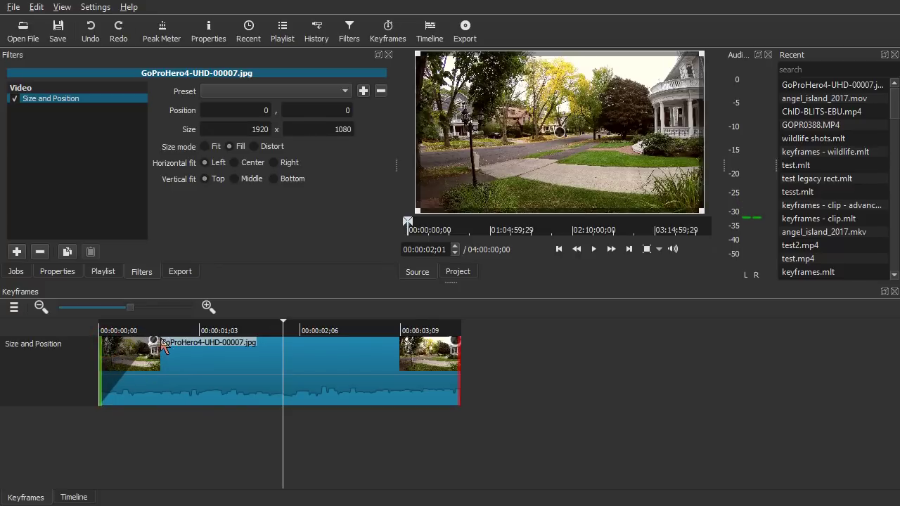
click(142, 328)
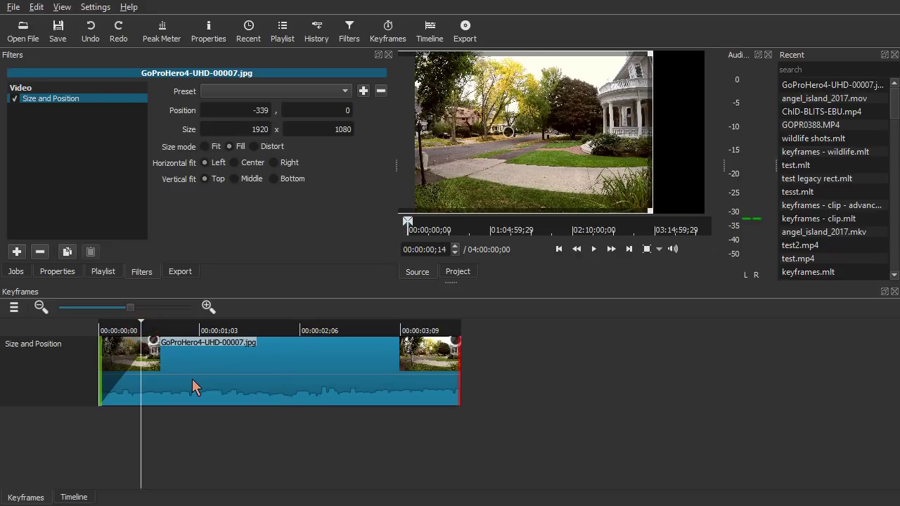
key(Home)
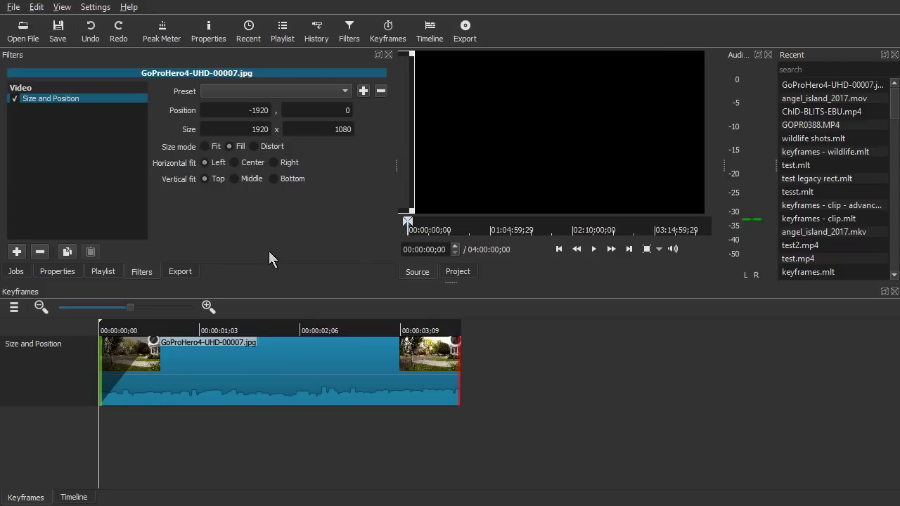
After the slide-in, shift the image to -103, -98 and enlarge it to 2181 x 1224.
key(space)
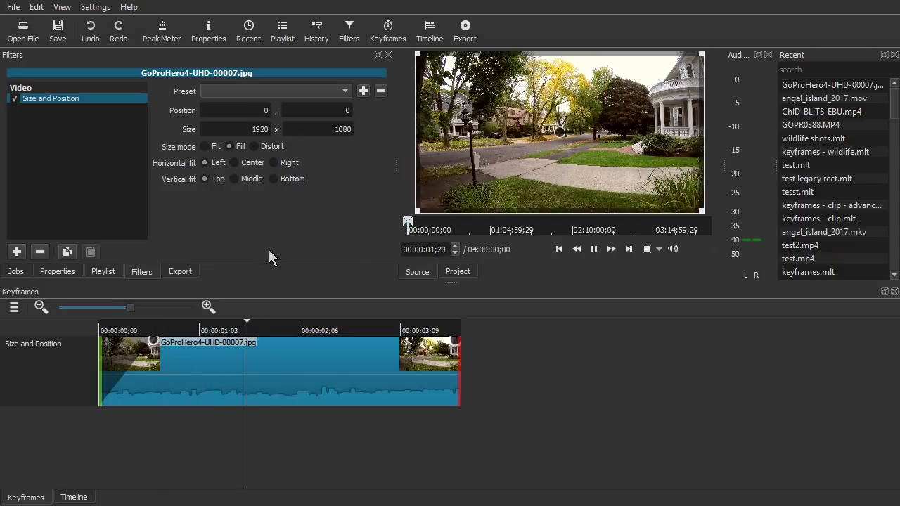
key(space)
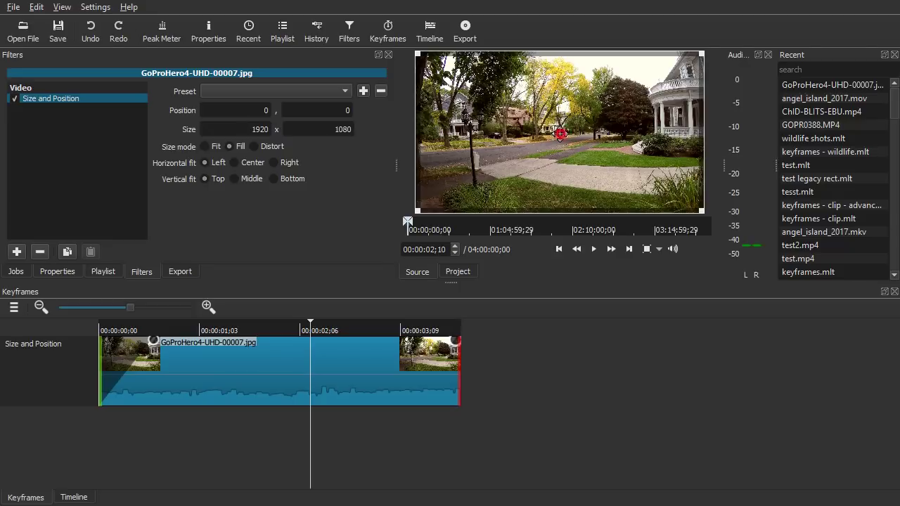
drag(560, 133, 538, 122)
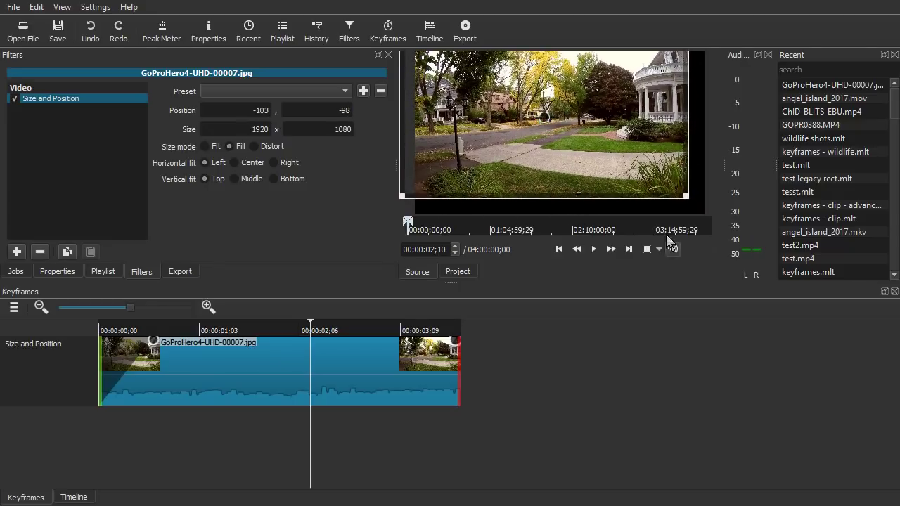
drag(691, 199, 714, 227)
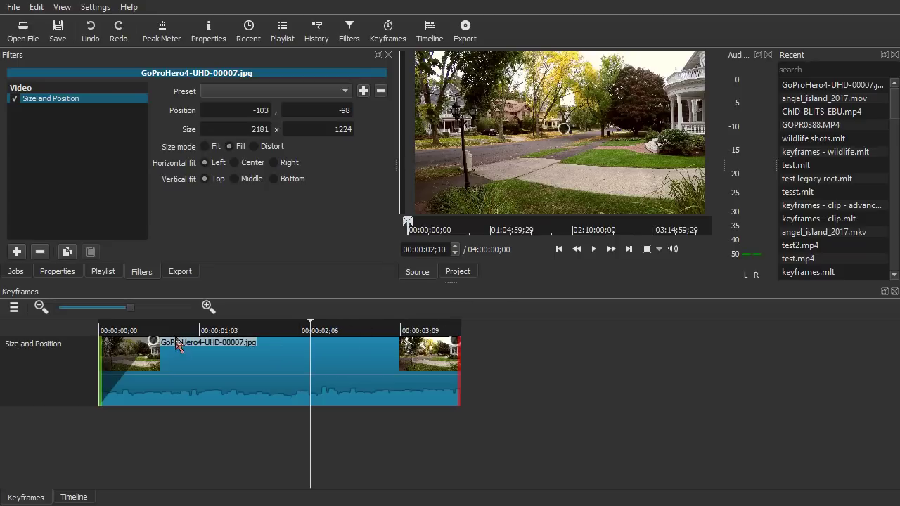
click(126, 330)
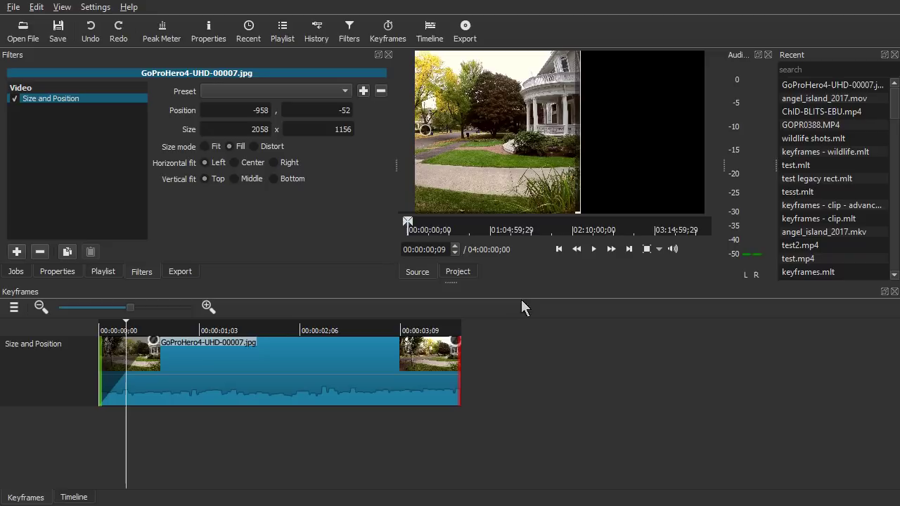
Set the starting Position X to 0 so the image zooms from full frame, then preview.
click(559, 250)
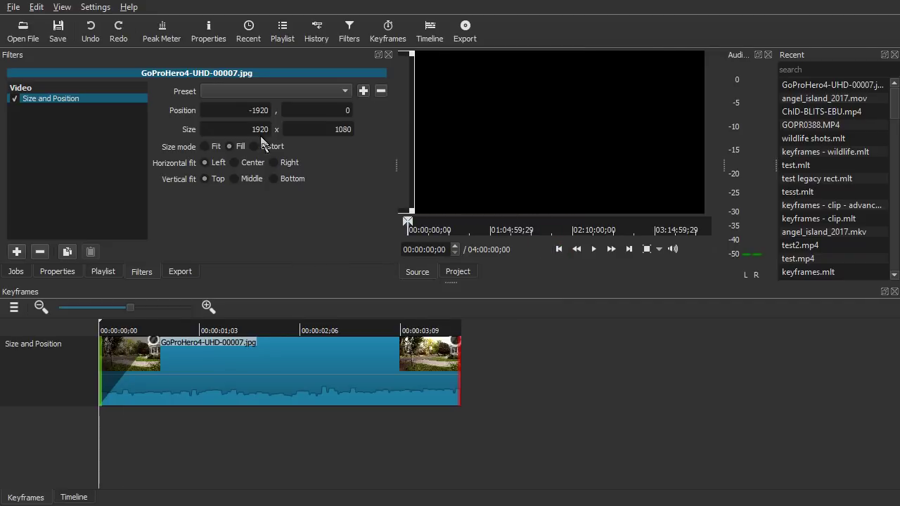
double_click(249, 109)
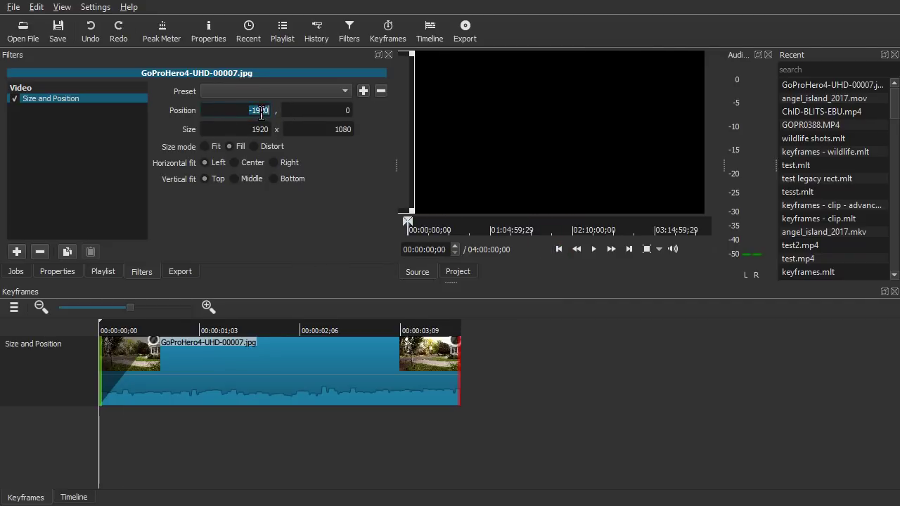
text(0)
key(Tab)
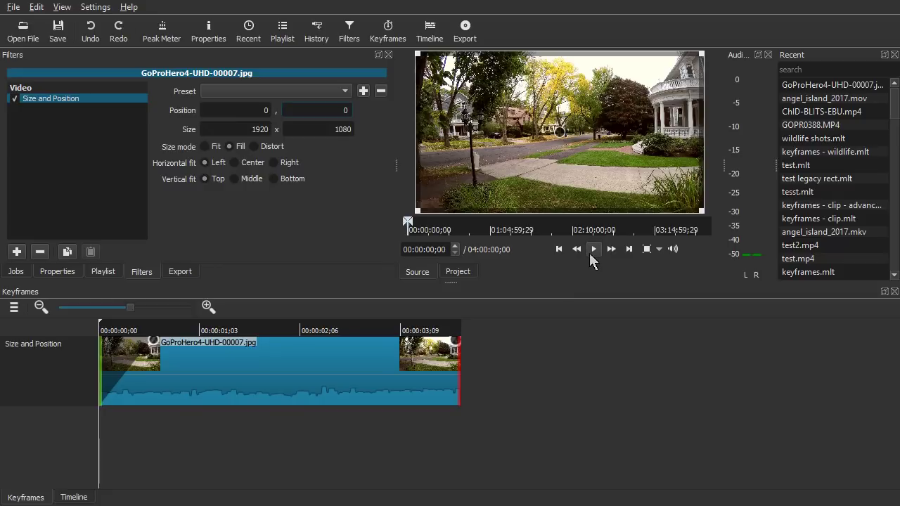
key(Tab)
click(593, 251)
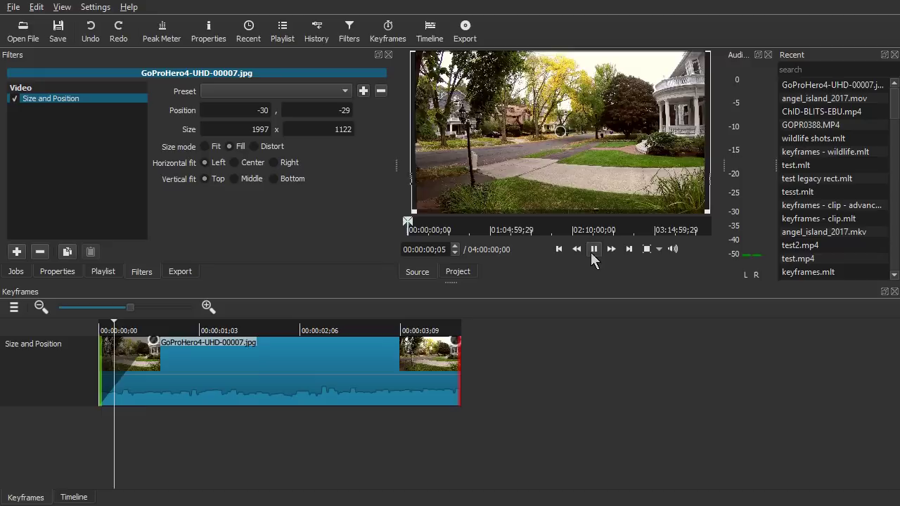
click(594, 251)
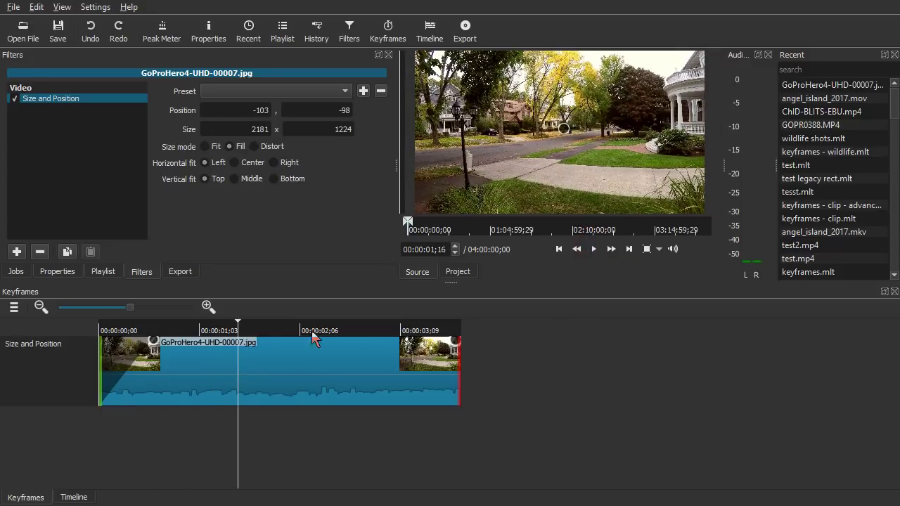
Stretch the fade-in handle far right so the zoom spans most of the clip, then replay.
drag(155, 342, 479, 357)
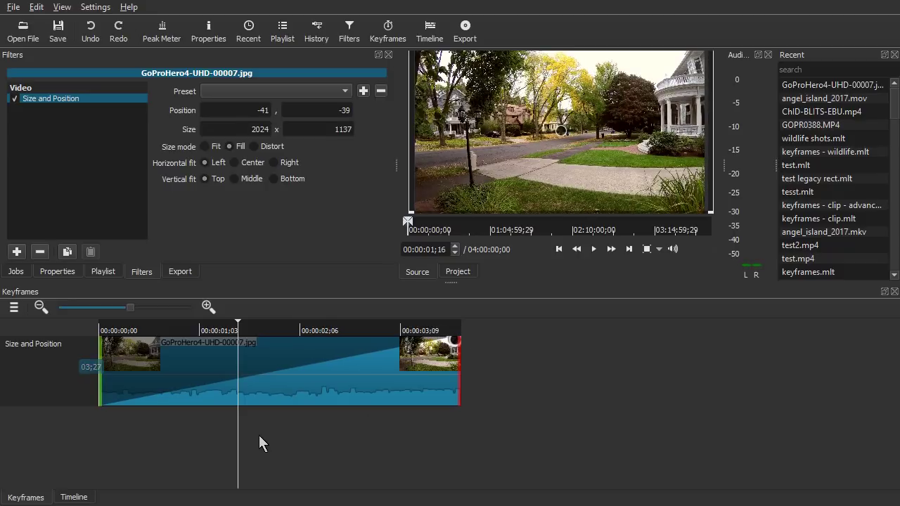
click(560, 251)
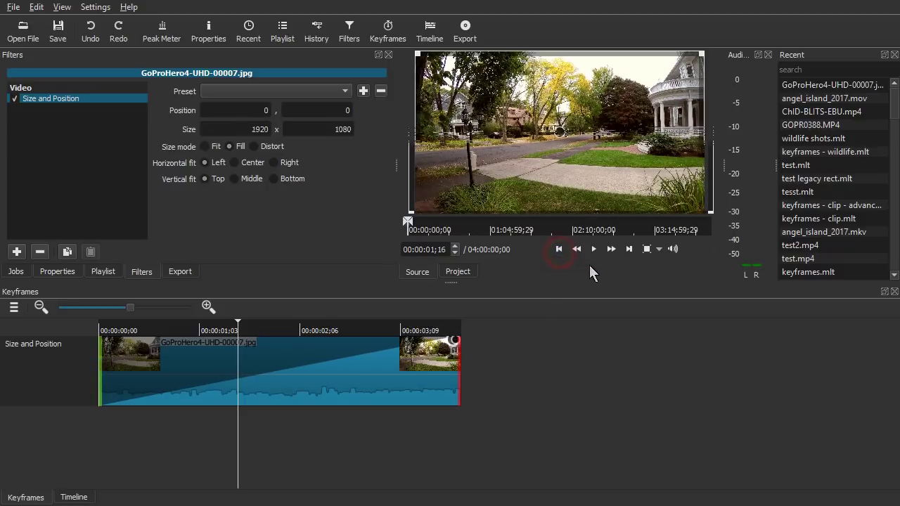
click(595, 251)
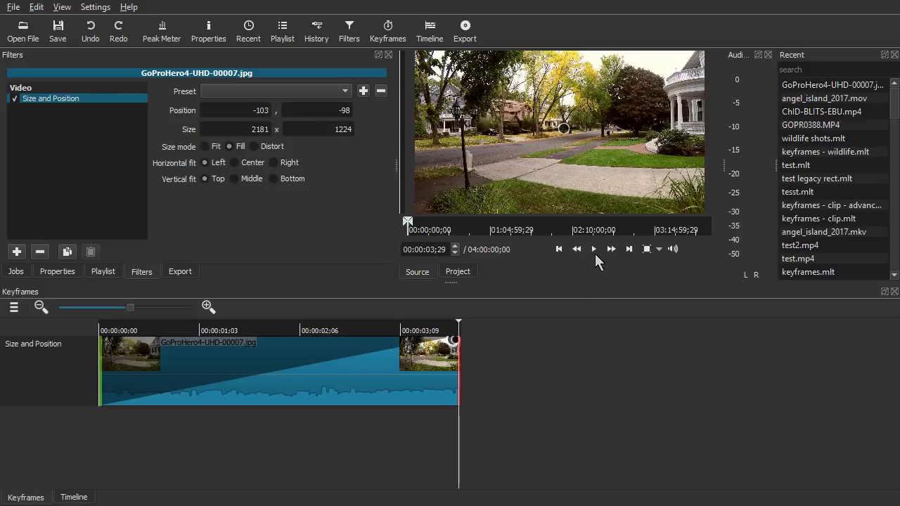
click(595, 249)
Move the end keyframes back to about two seconds in and replay the animation from the start.
click(455, 347)
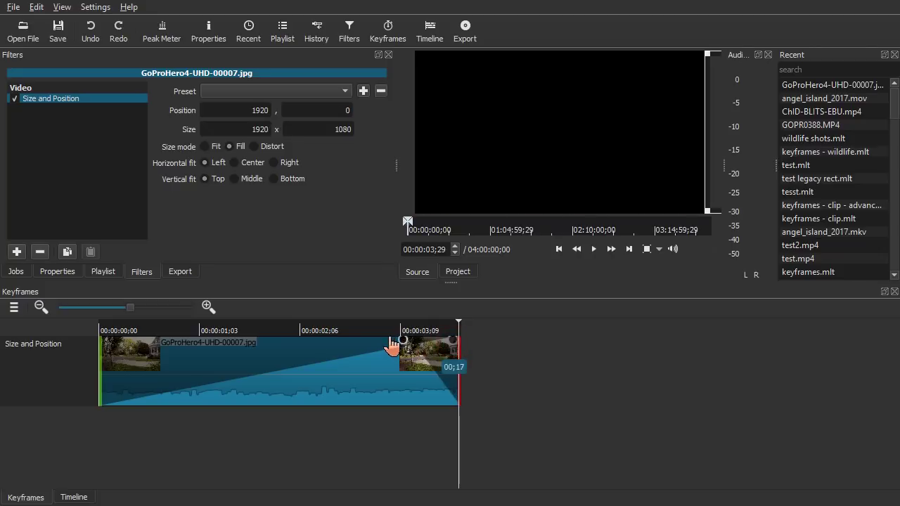
drag(452, 342, 167, 336)
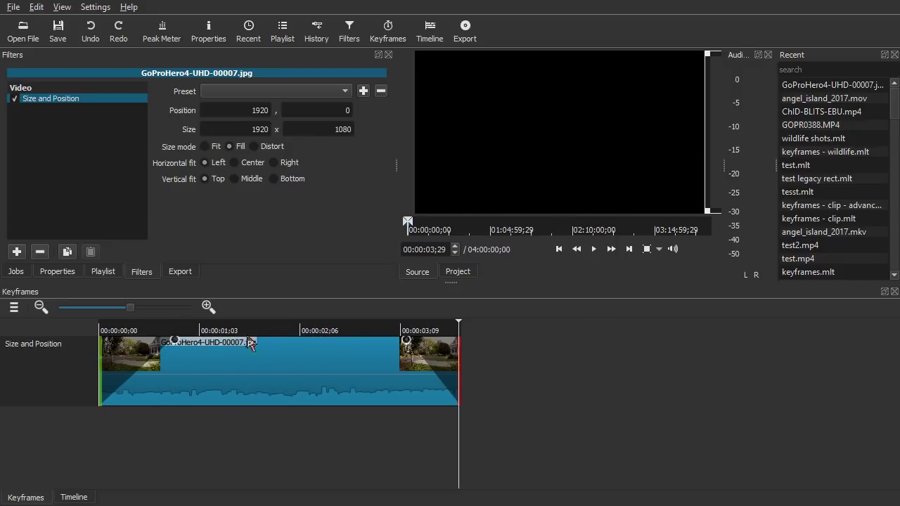
drag(251, 354, 275, 342)
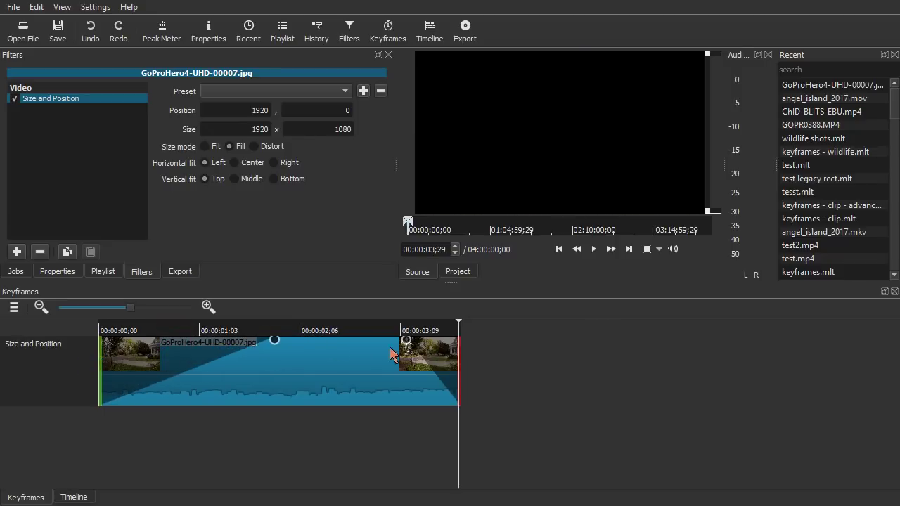
click(406, 340)
drag(358, 347, 274, 341)
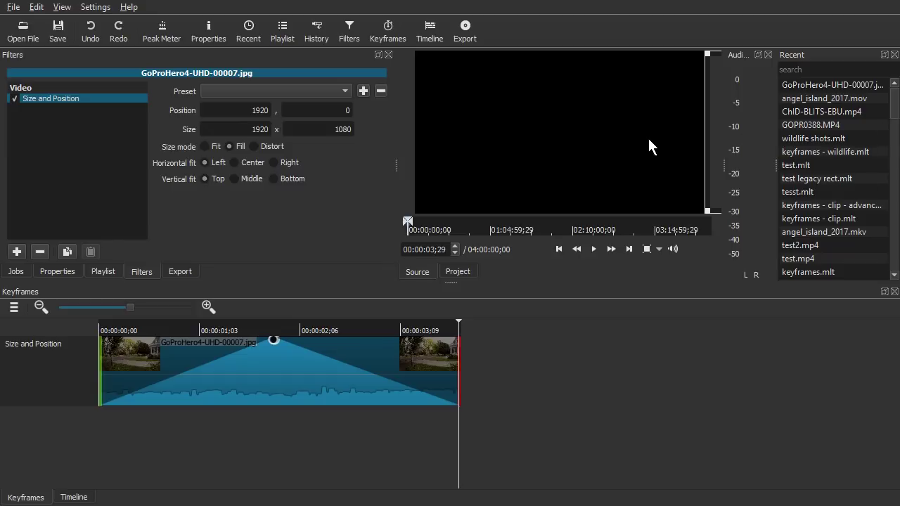
click(559, 253)
click(595, 252)
Set Position X to 0 on the last Size and Position keyframe at the clip end.
click(428, 325)
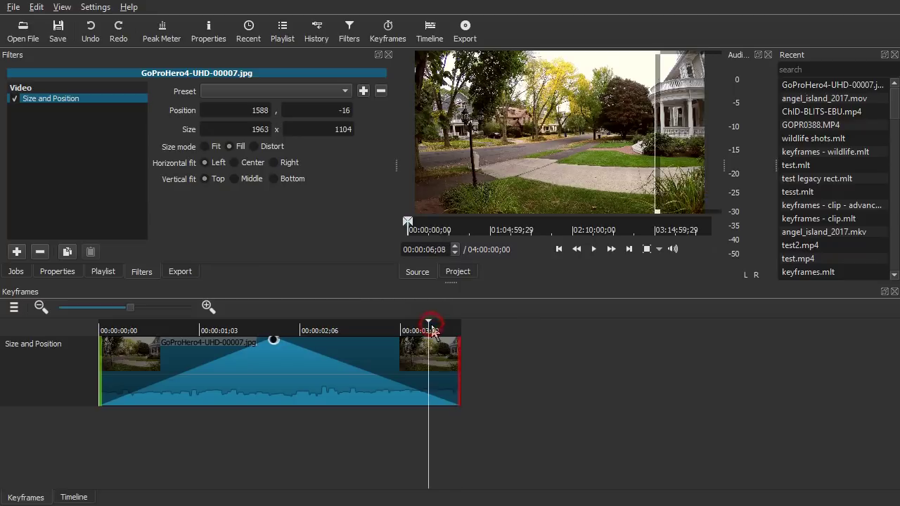
click(628, 253)
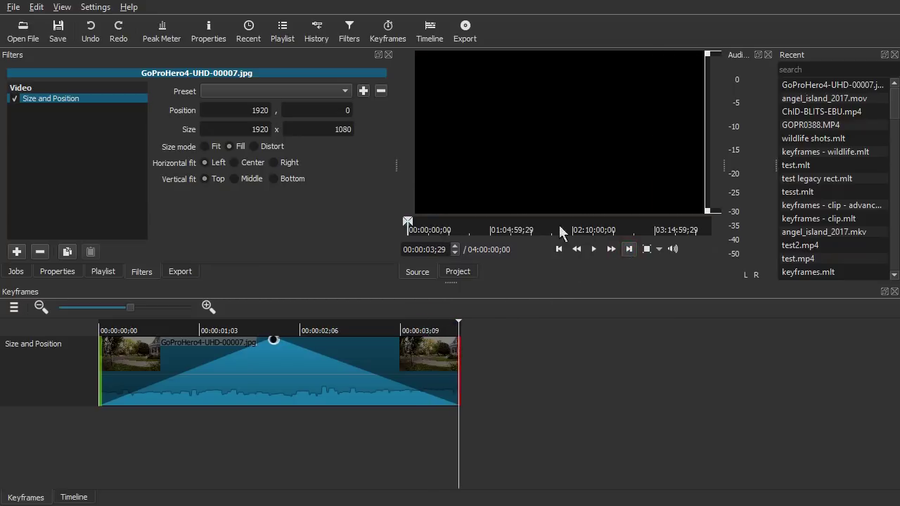
double_click(231, 110)
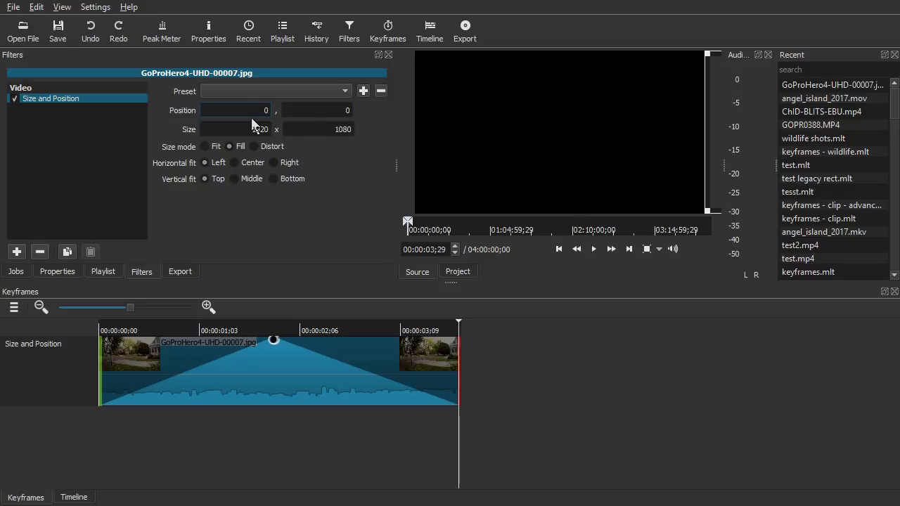
key(Return)
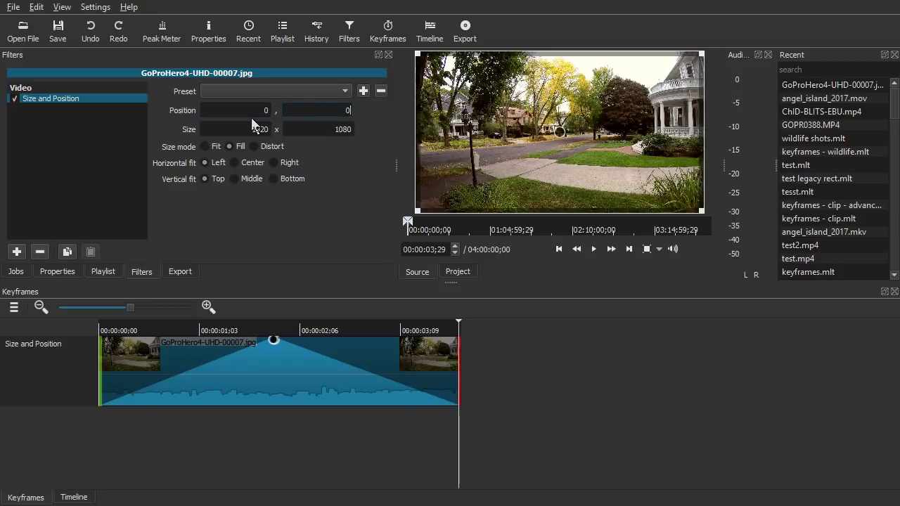
Play the corrected zoom animation from the start of the clip.
click(559, 249)
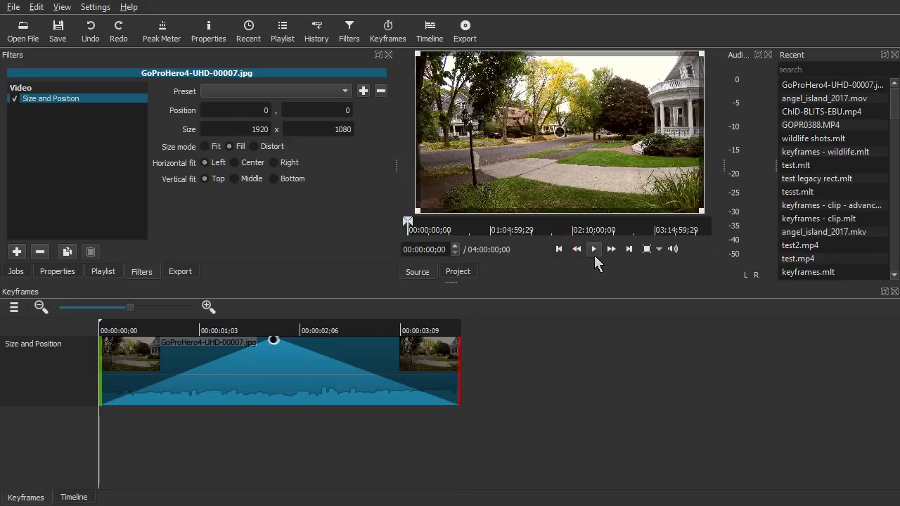
click(595, 249)
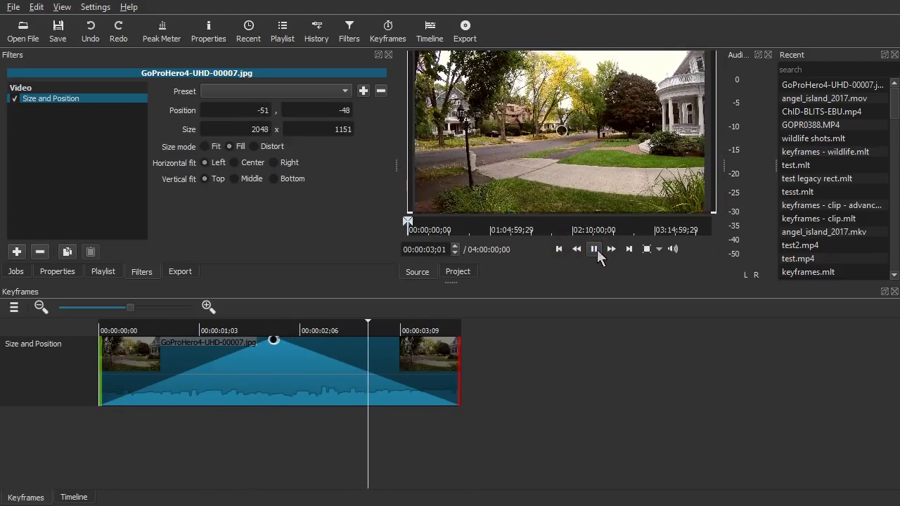
click(595, 250)
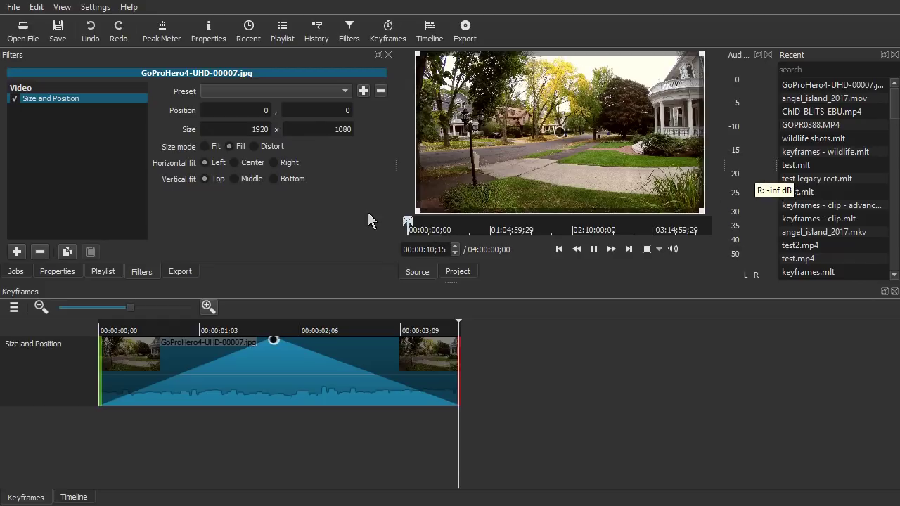
Open angel_island_2017.mov from recent files without saving the image project.
click(14, 8)
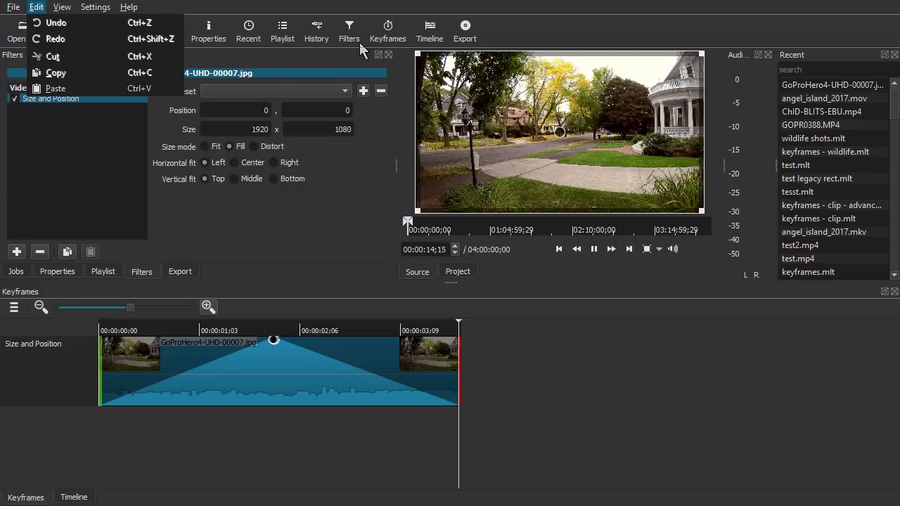
click(539, 35)
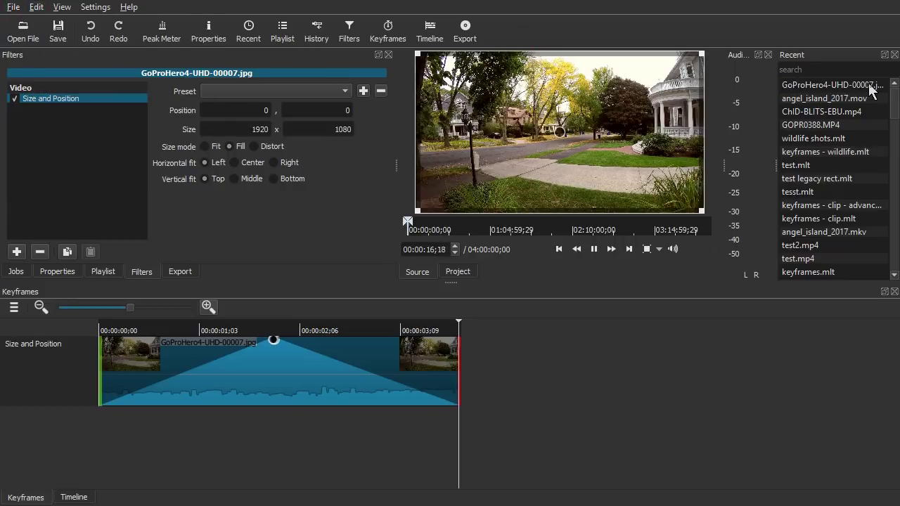
double_click(830, 102)
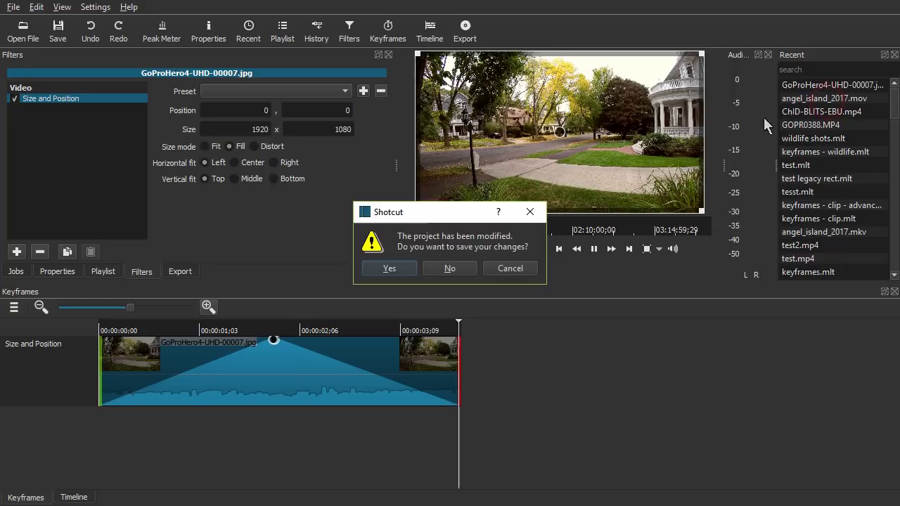
click(461, 266)
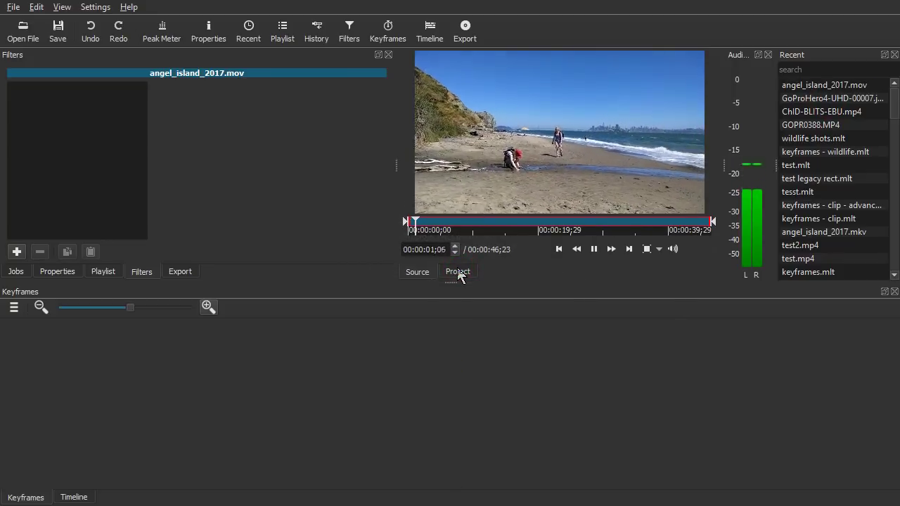
key(space)
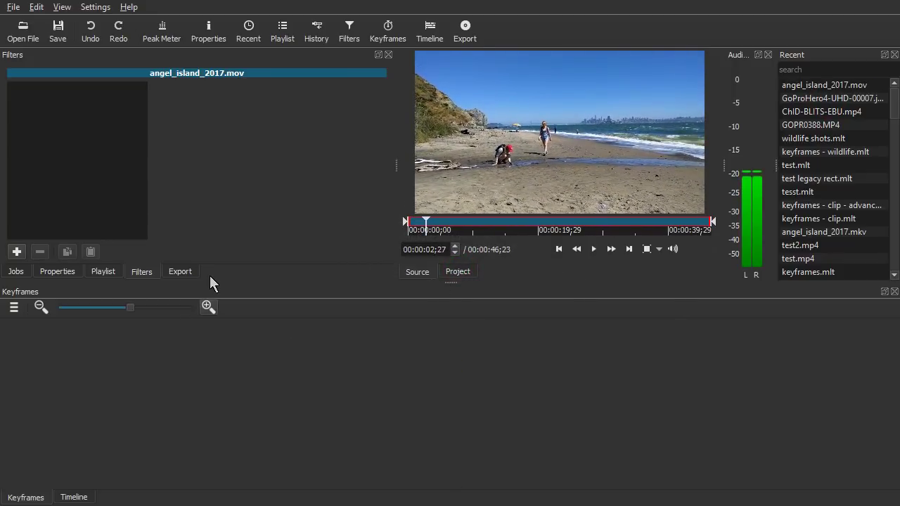
Add the Brightness filter to the beach clip.
click(16, 252)
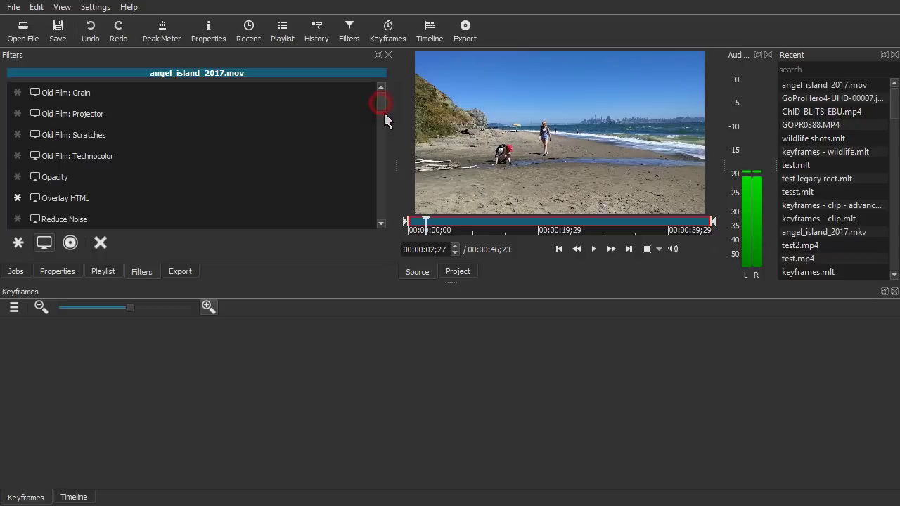
mouse_move(384, 112)
mouse_down()
mouse_move(385, 127)
mouse_move(385, 105)
mouse_up()
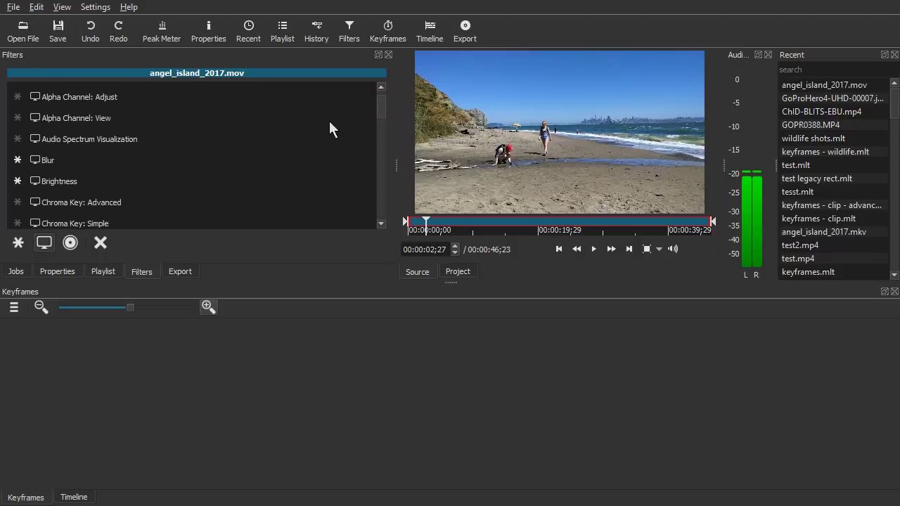
click(72, 181)
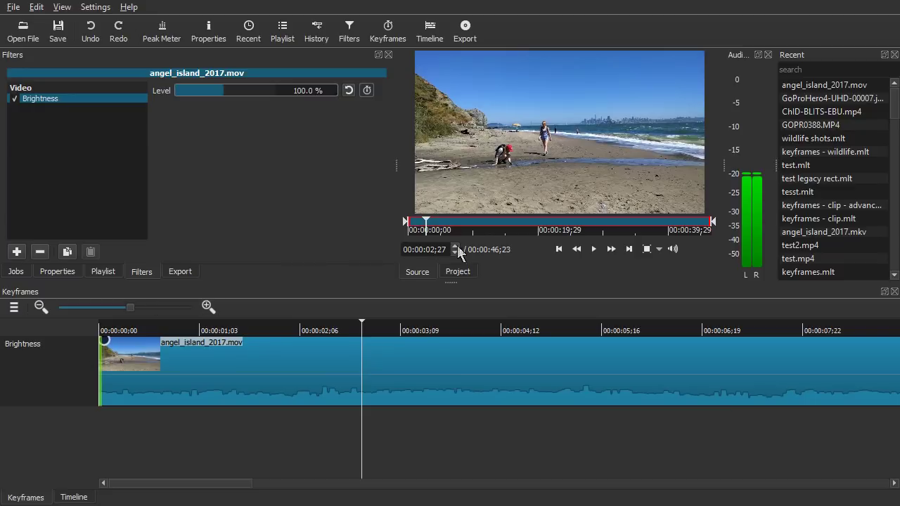
Trim the clip to In 00:00:09;22 and Out 00:00:28;20, zooming the keyframe timeline to fit.
drag(460, 226, 449, 227)
key(i)
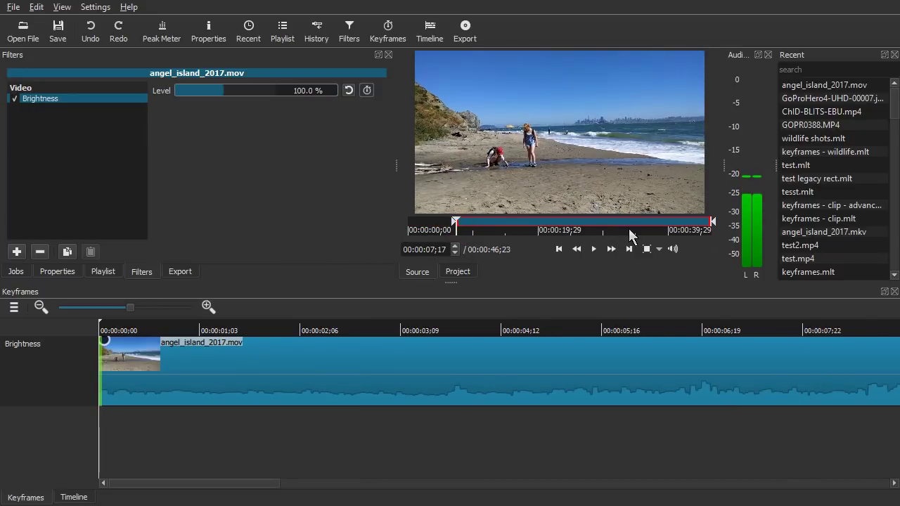
click(629, 230)
key(o)
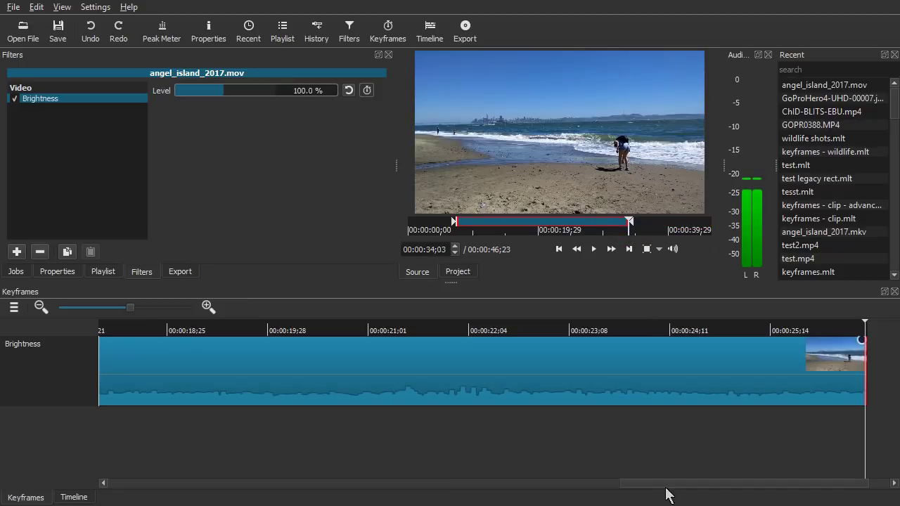
click(594, 227)
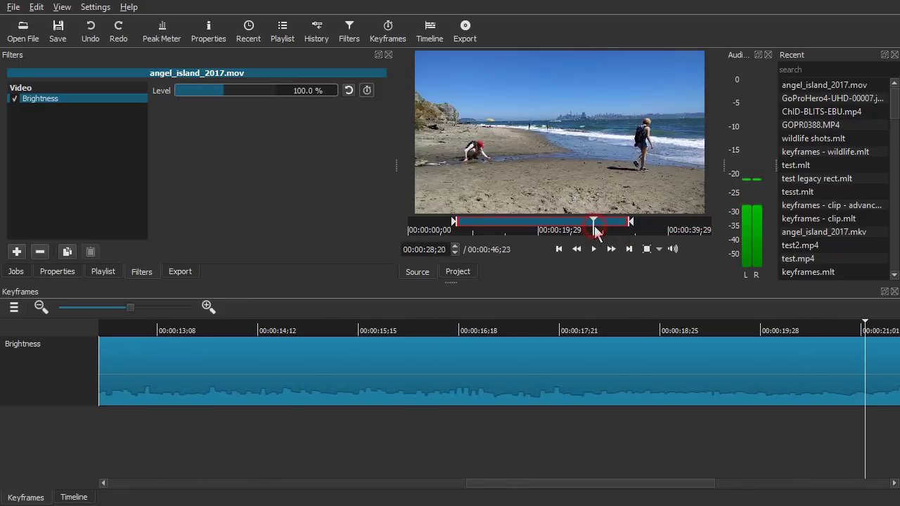
key(o)
click(470, 225)
key(i)
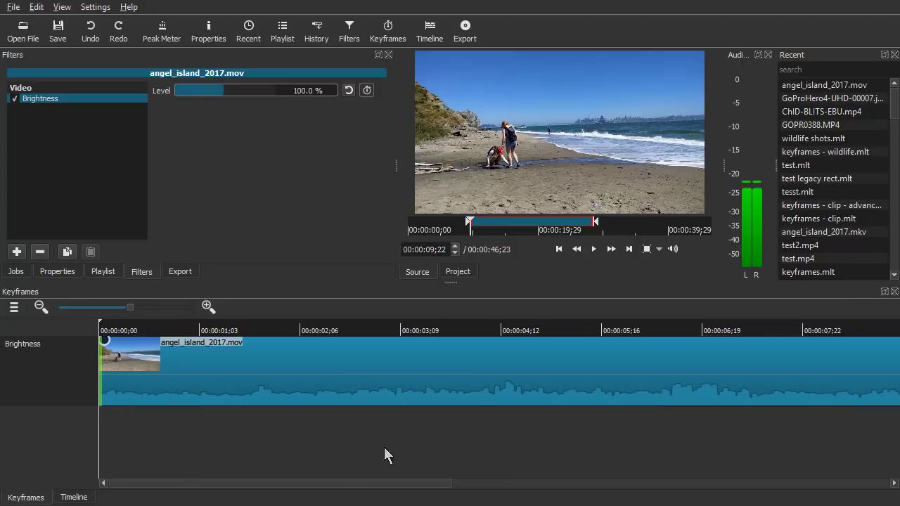
click(38, 307)
click(39, 309)
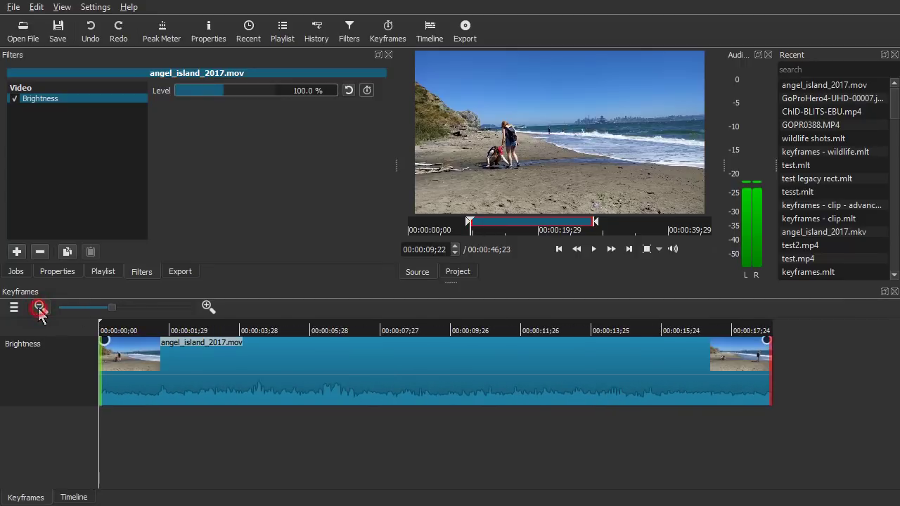
click(39, 309)
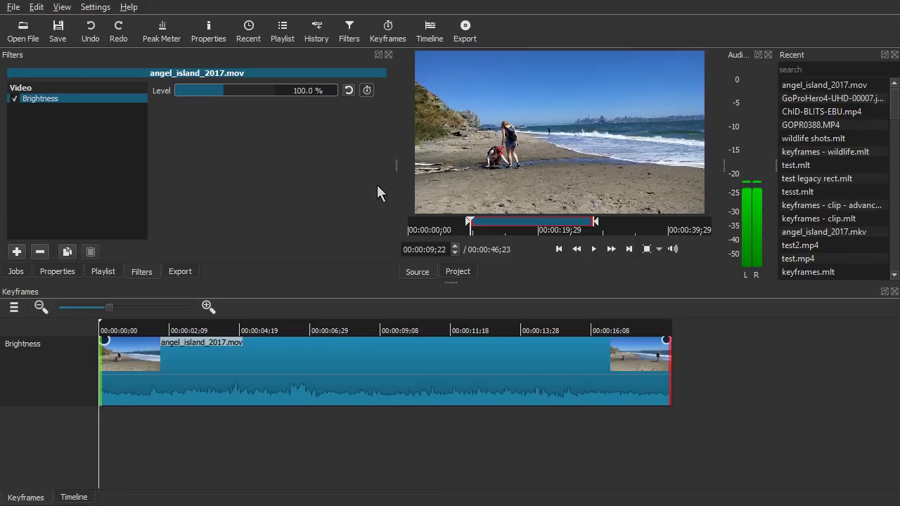
Add a Brightness Level keyframe at 00:00:04;19 and set its type to Smooth.
click(241, 331)
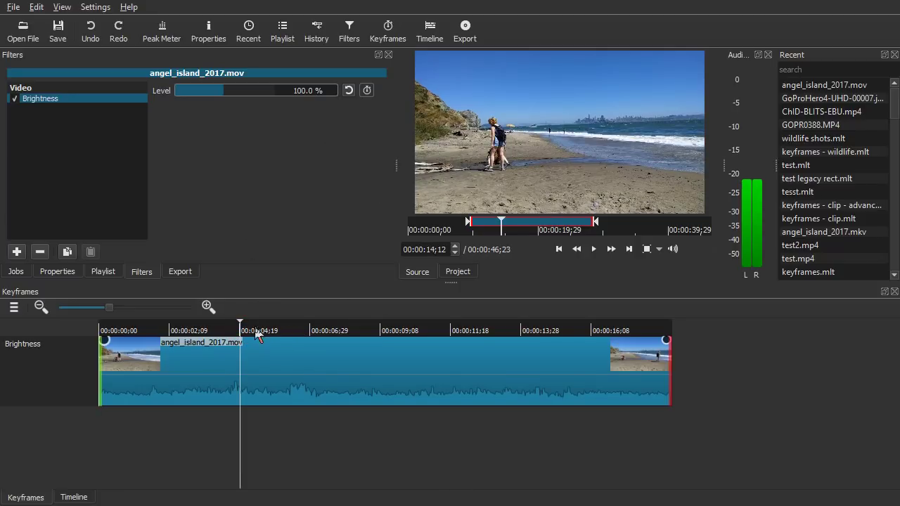
click(367, 90)
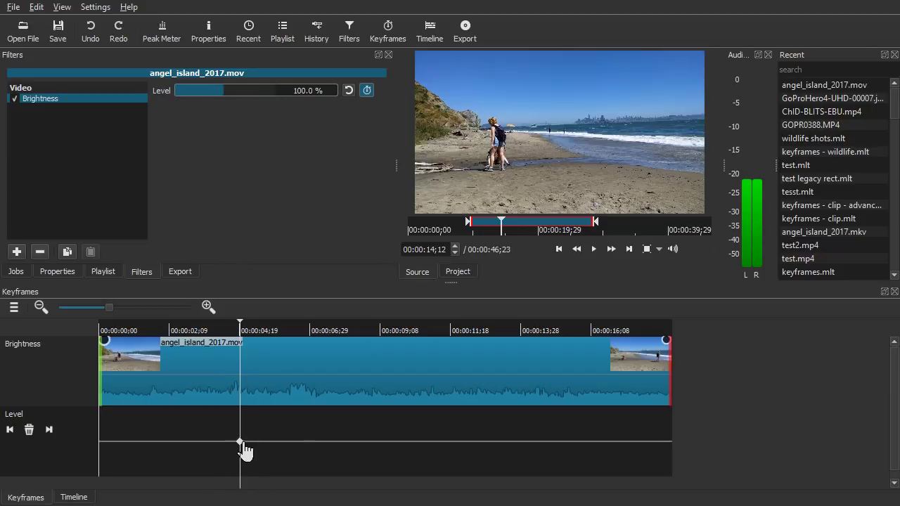
mouse_move(243, 448)
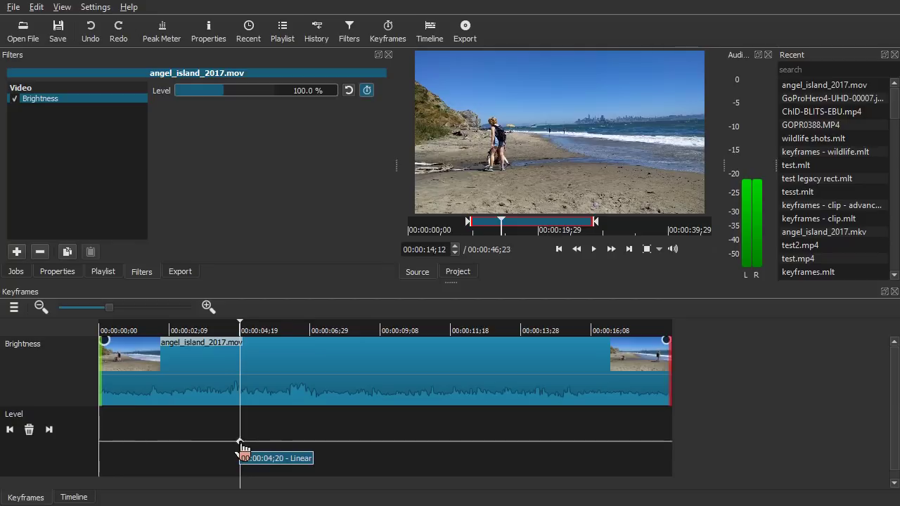
right_click(240, 442)
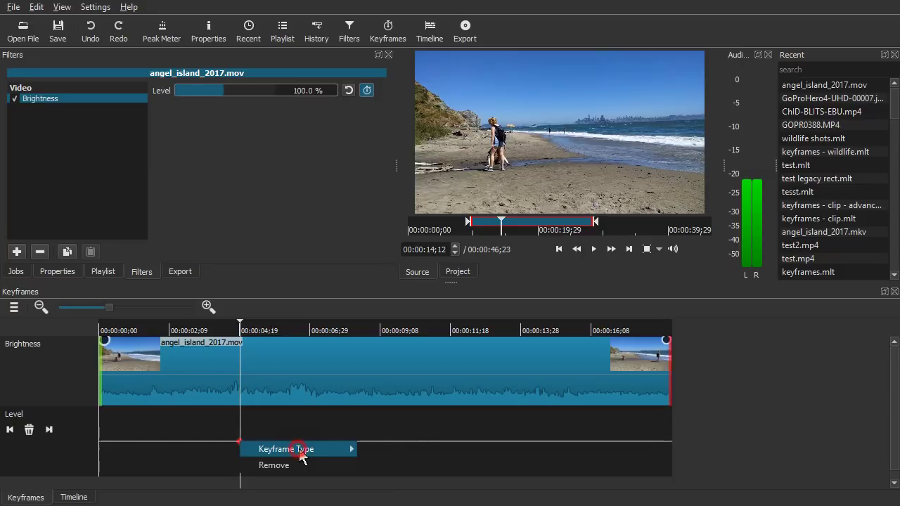
mouse_move(300, 453)
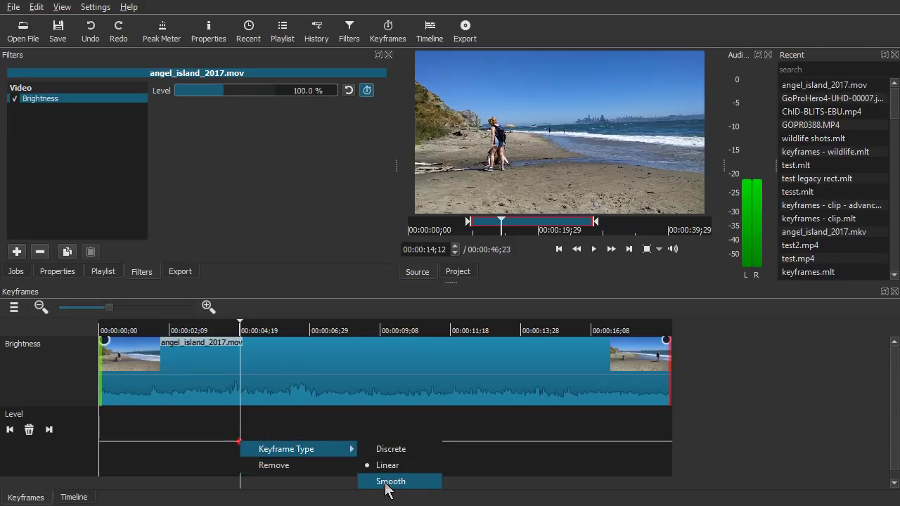
click(387, 484)
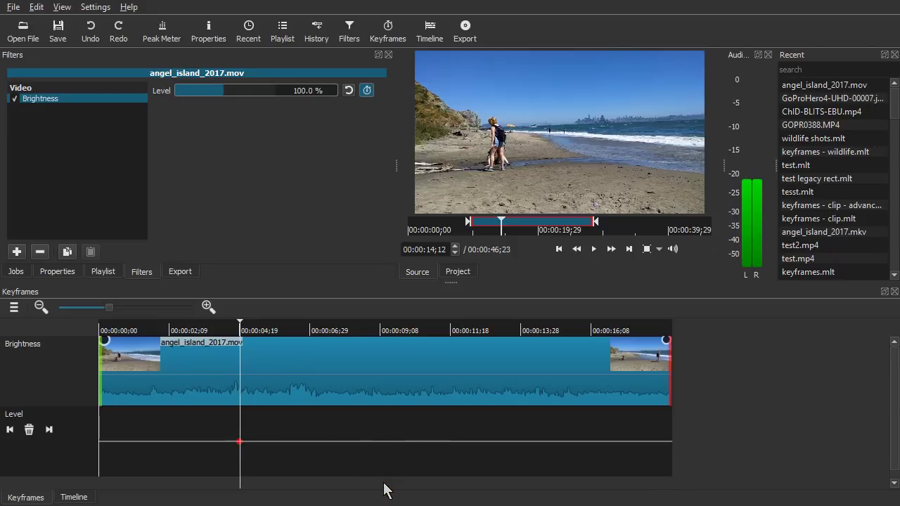
Keyframe Brightness Level to 13.7% at 06;29 and 152.1% at 09;08.
click(309, 327)
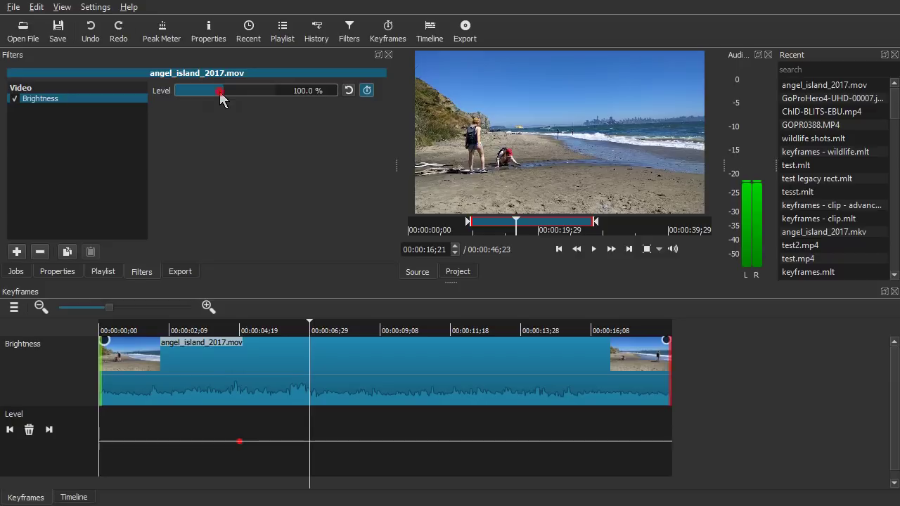
drag(219, 92, 185, 91)
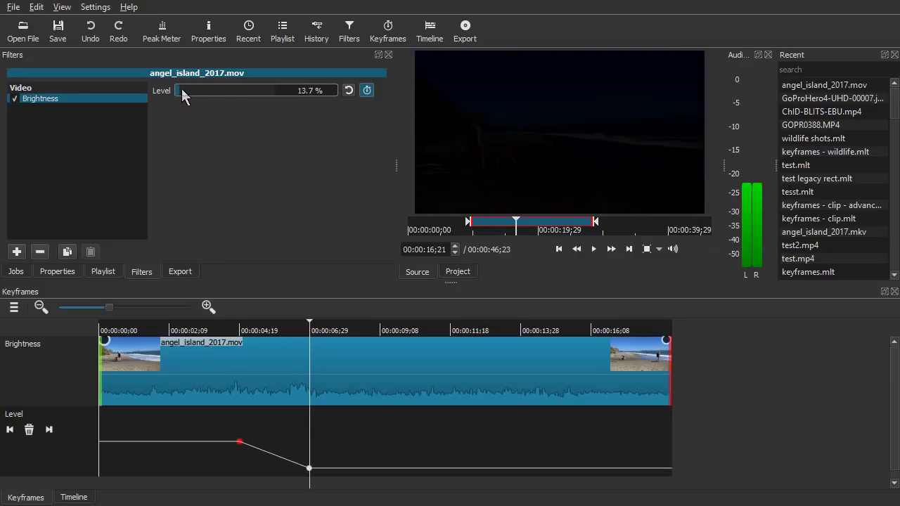
click(410, 329)
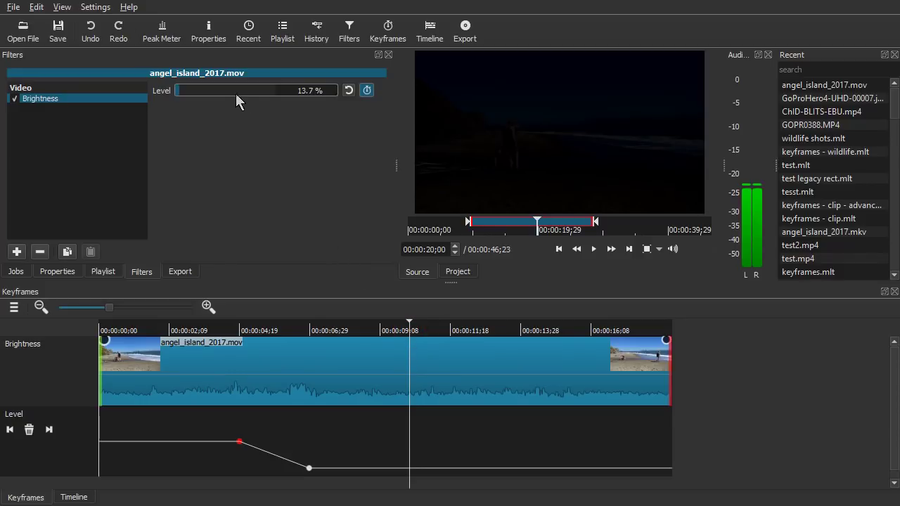
click(253, 91)
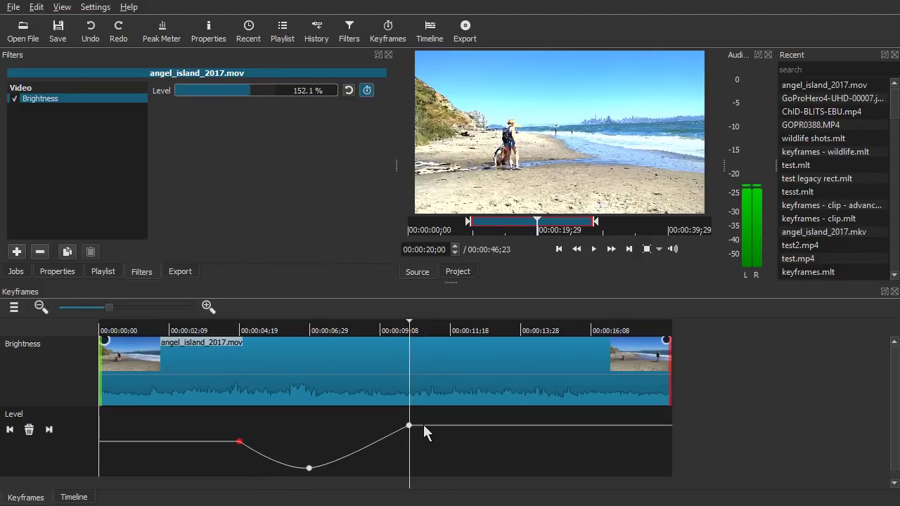
Play the clip from before the dip to preview the brightness change.
click(215, 329)
click(594, 250)
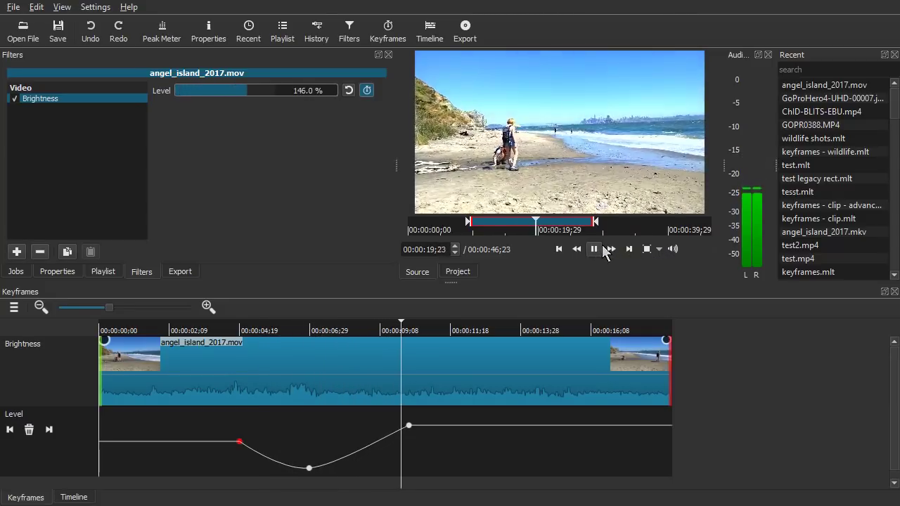
click(603, 247)
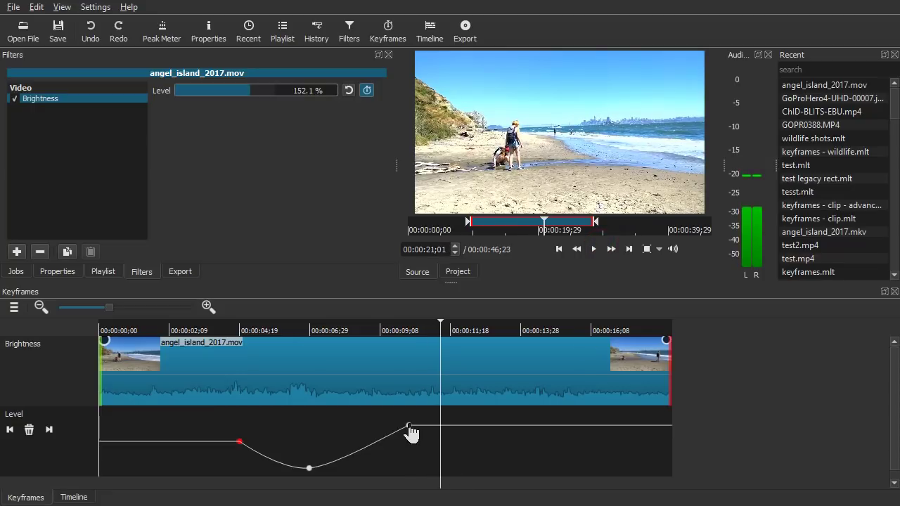
Remove the last keyframe at 09;08 and recreate it at 168.5% brightness.
click(409, 427)
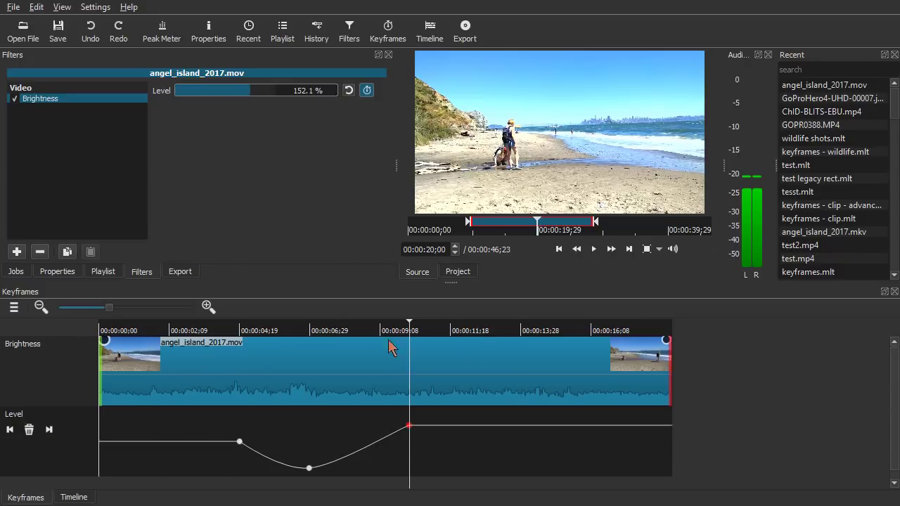
right_click(407, 426)
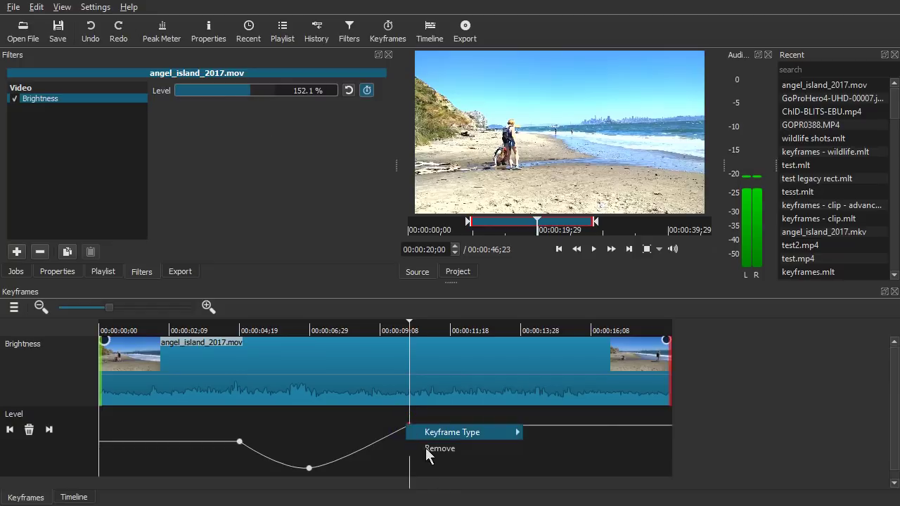
click(428, 449)
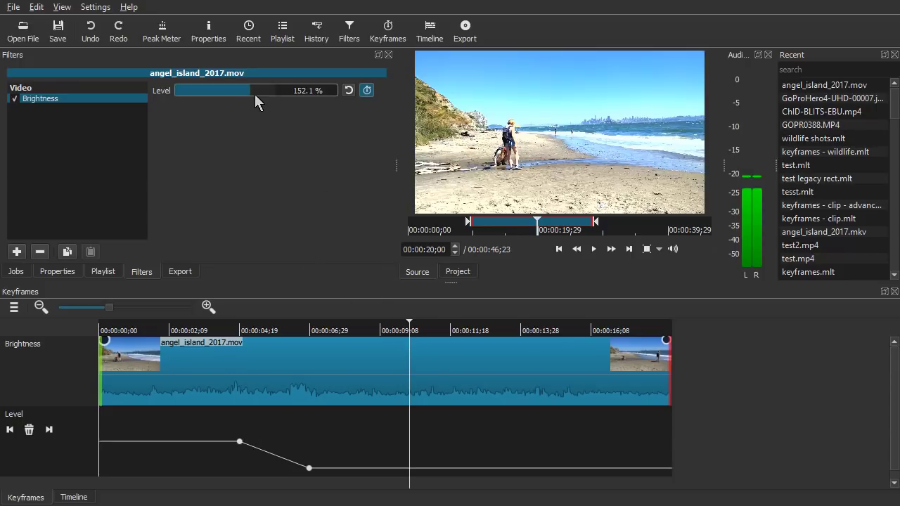
drag(254, 94, 262, 98)
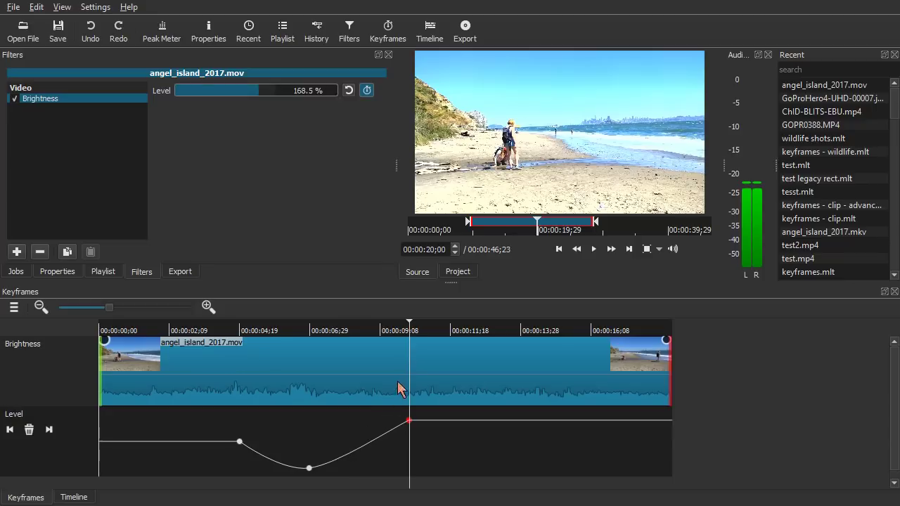
Step through the keyframes and lower the last keyframe's level to 134.2%.
click(10, 429)
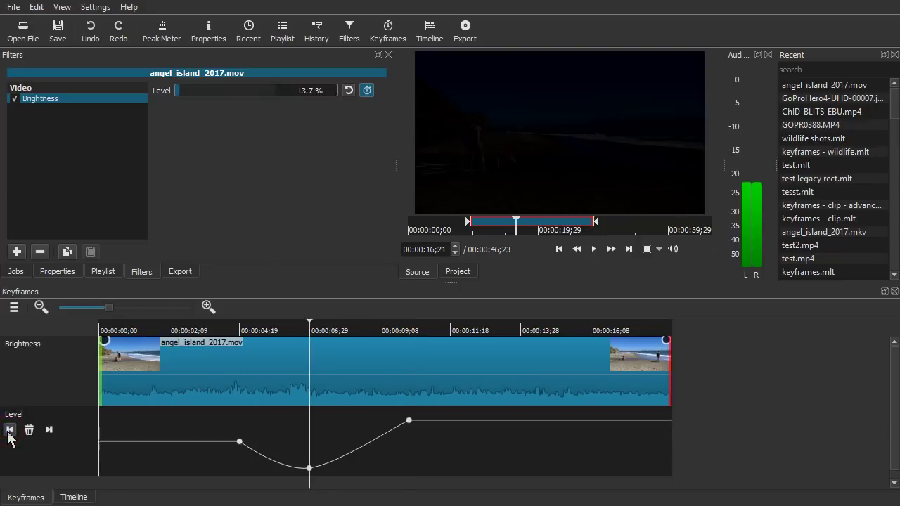
click(9, 430)
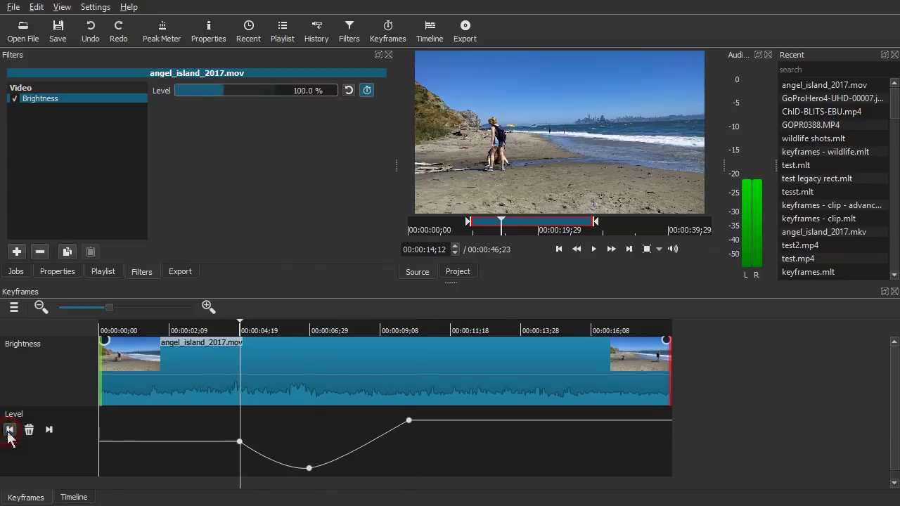
click(49, 429)
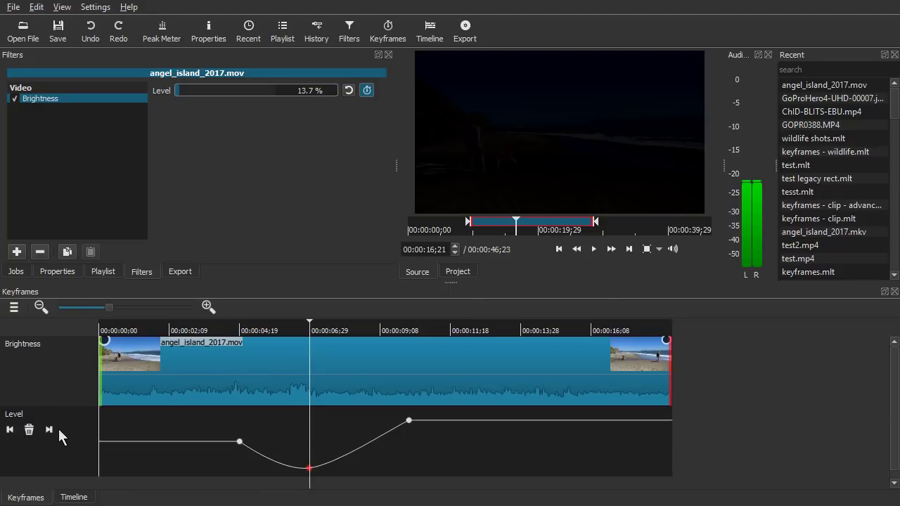
click(50, 430)
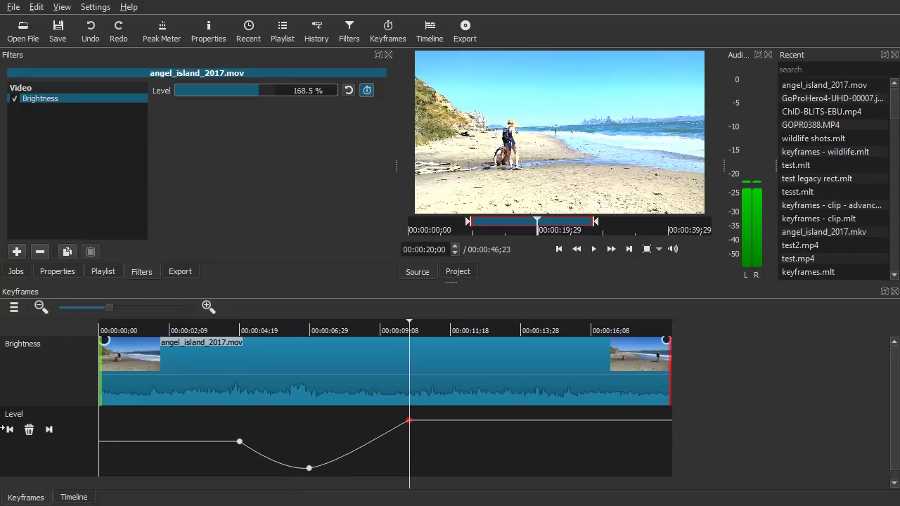
mouse_move(254, 98)
mouse_down()
mouse_move(225, 90)
mouse_move(276, 90)
mouse_move(244, 96)
mouse_up()
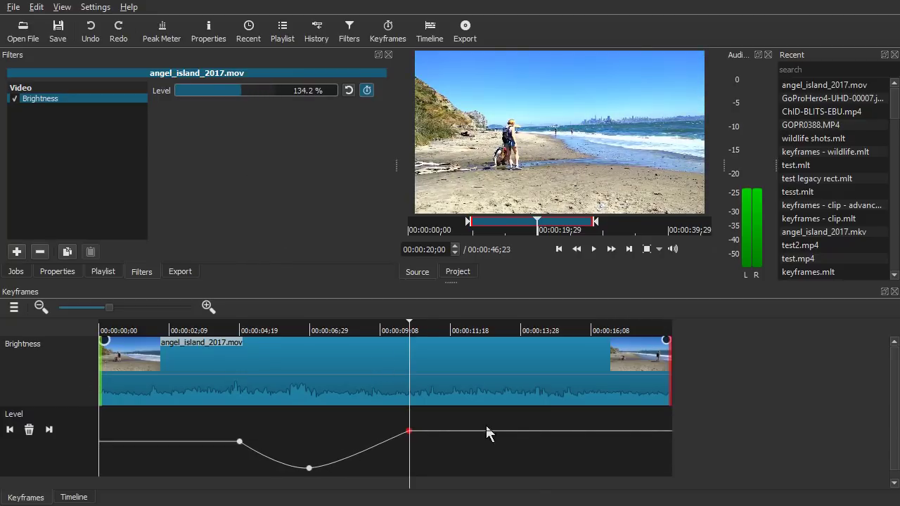
click(368, 91)
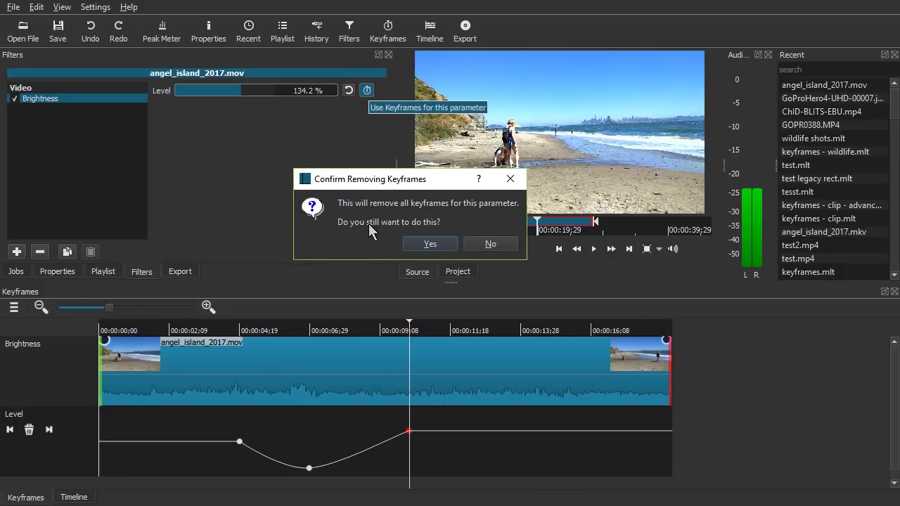
drag(415, 184, 432, 183)
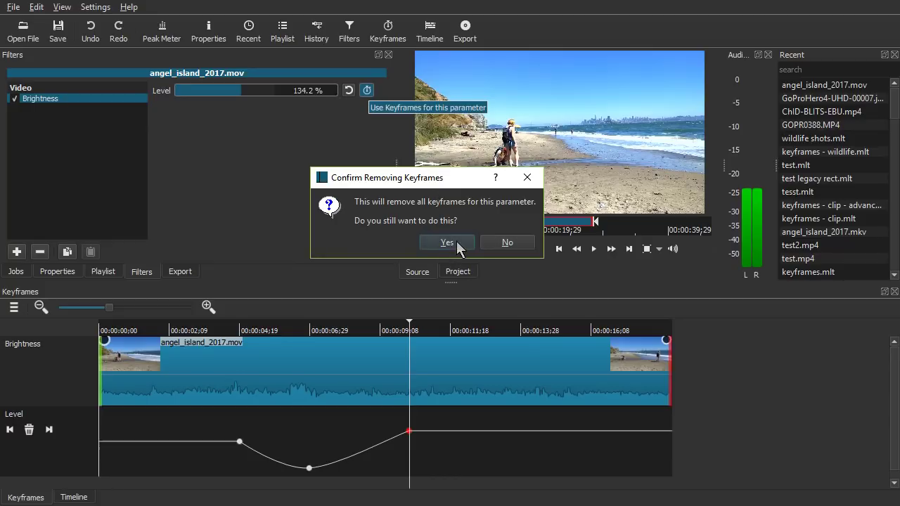
click(507, 244)
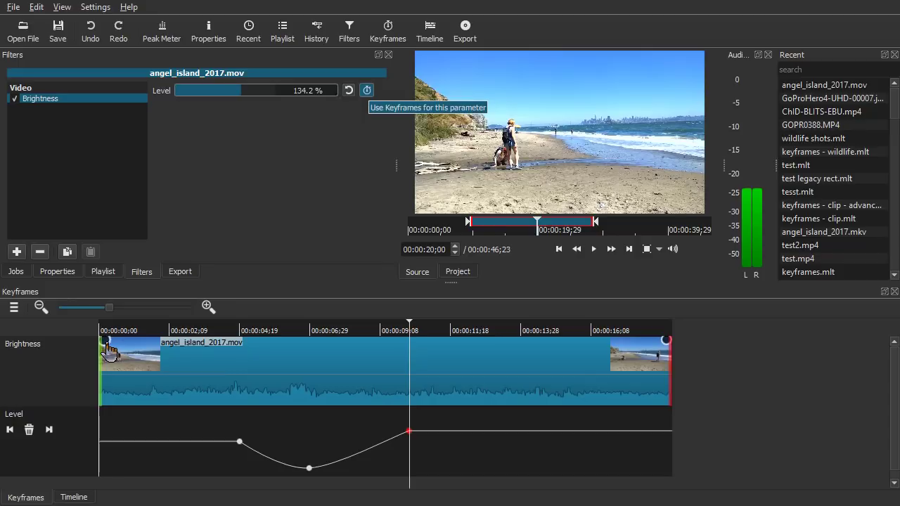
Create a 01;26 Brightness fade-in from 0% and preview it from the clip start.
mouse_move(108, 346)
mouse_down()
mouse_move(193, 375)
mouse_move(176, 364)
mouse_up()
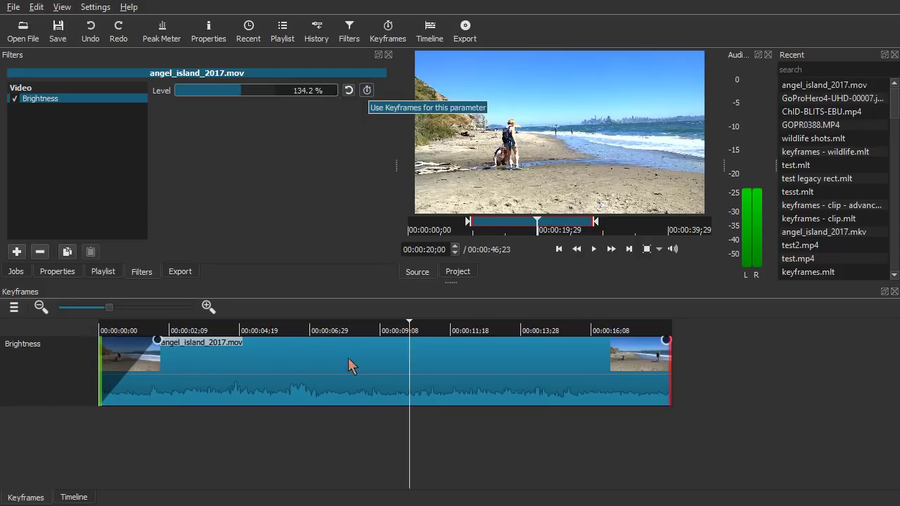
click(167, 329)
key(Home)
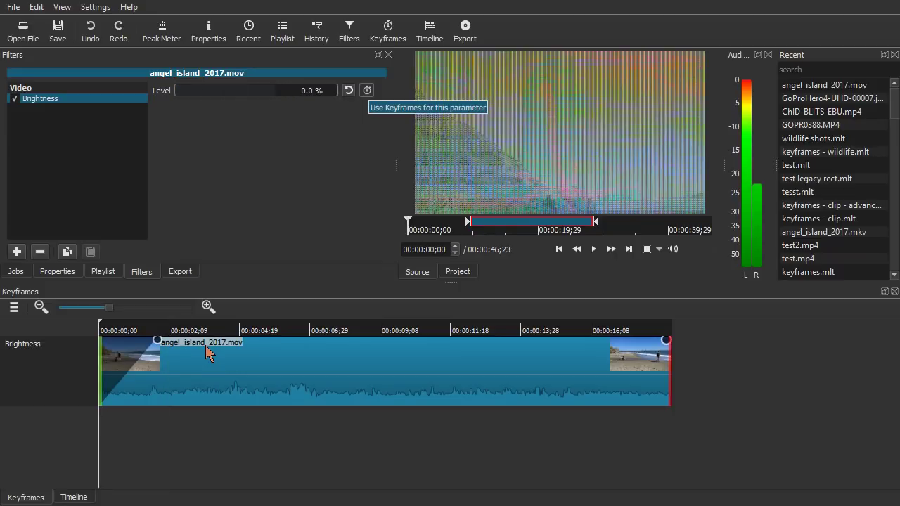
key(space)
click(628, 253)
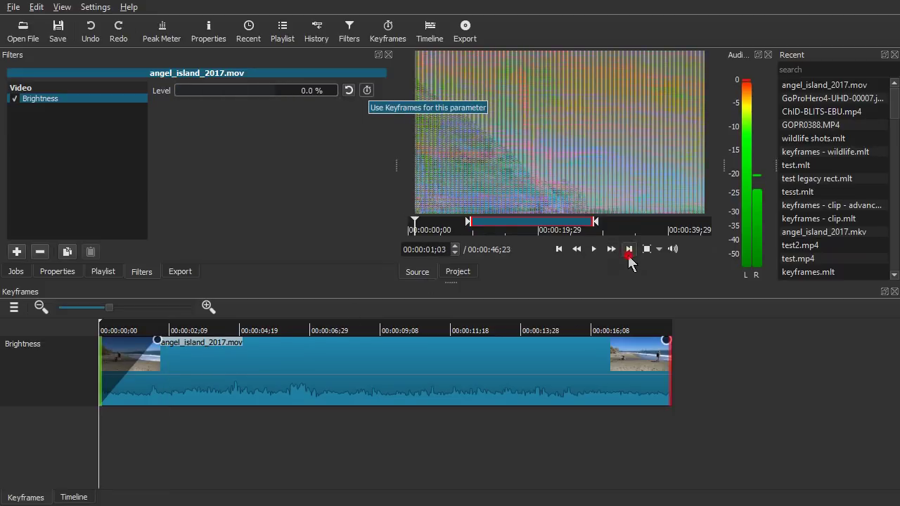